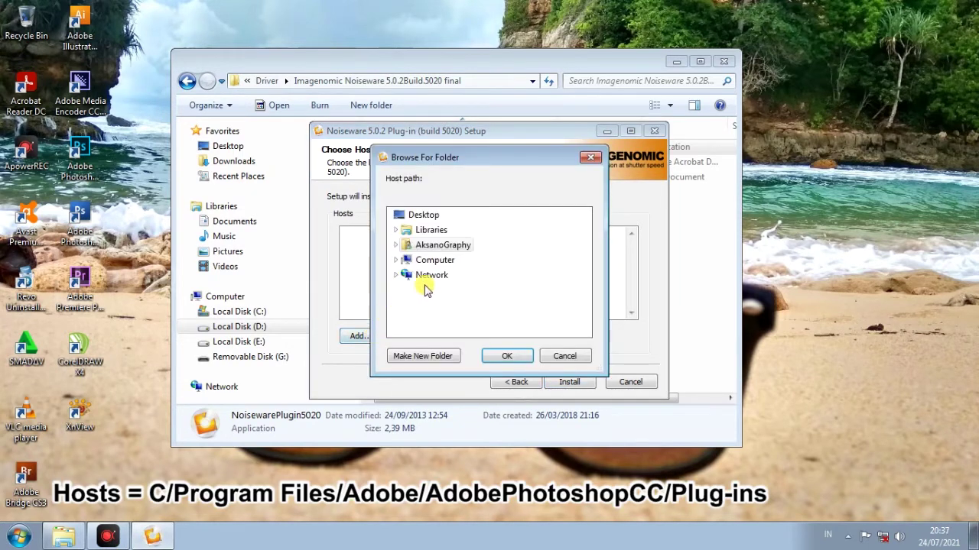
Choose C:\Program Files\Adobe\Adobe Photoshop CC 2015.5\Plug-ins as the Noiseware host folder
double_click(436, 260)
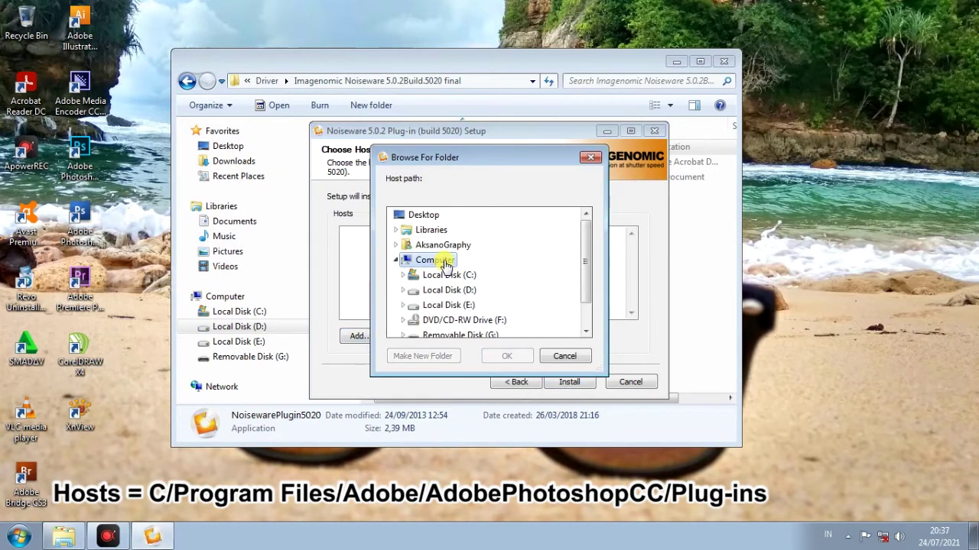
double_click(444, 275)
scroll(455, 278, down, 1)
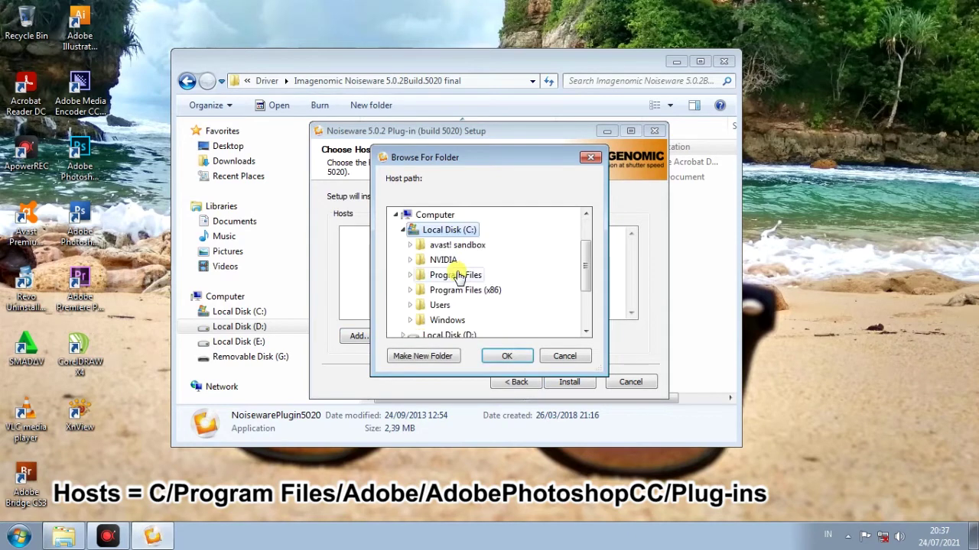
double_click(467, 276)
scroll(493, 275, down, 1)
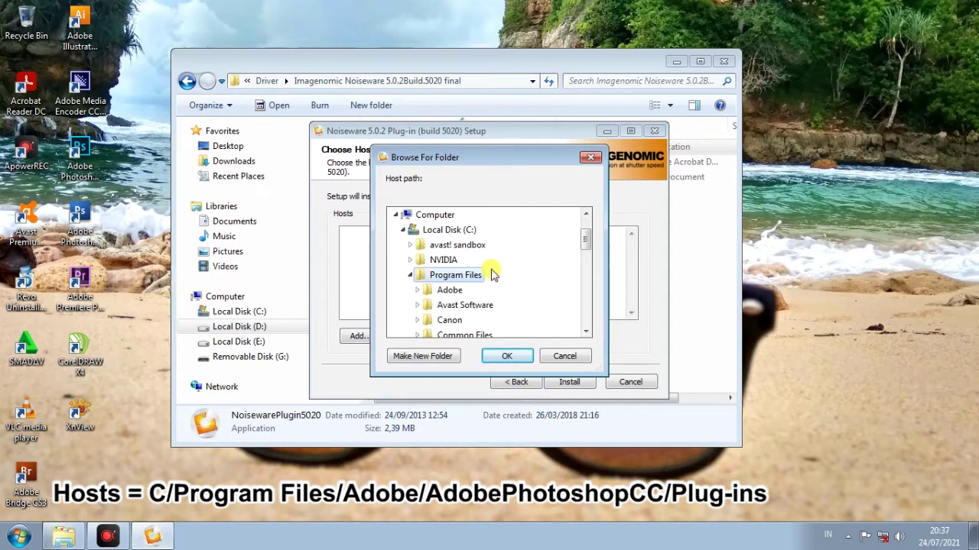
double_click(449, 291)
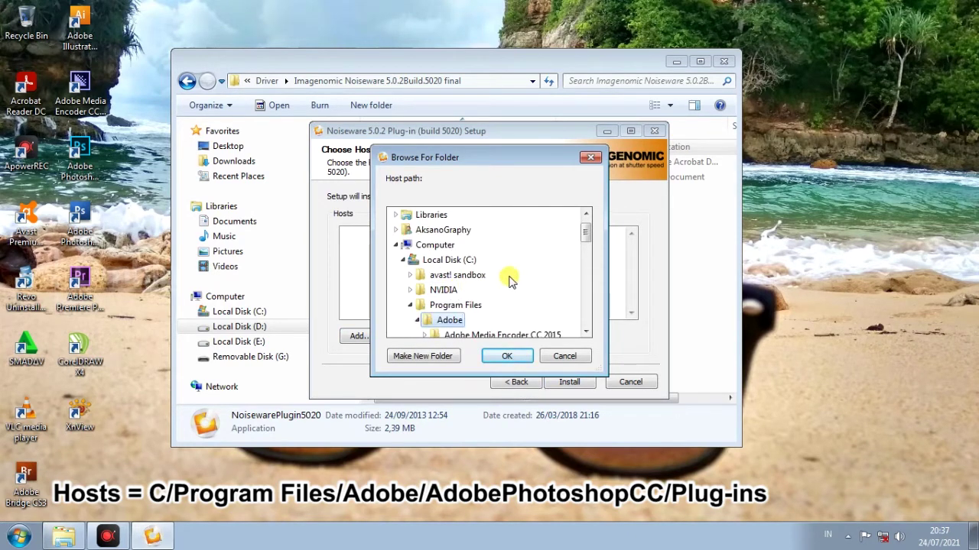
scroll(509, 274, down, 1)
double_click(526, 305)
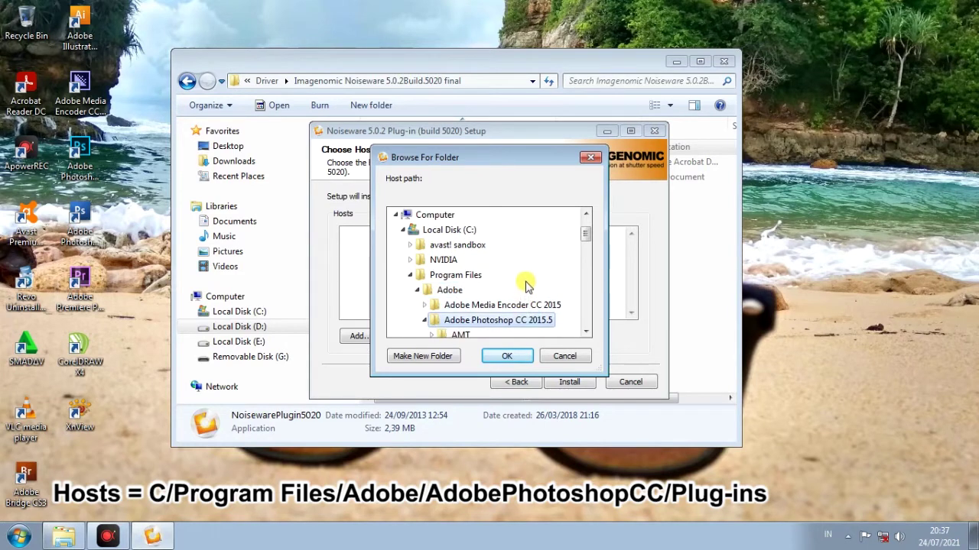
scroll(526, 284, down, 1)
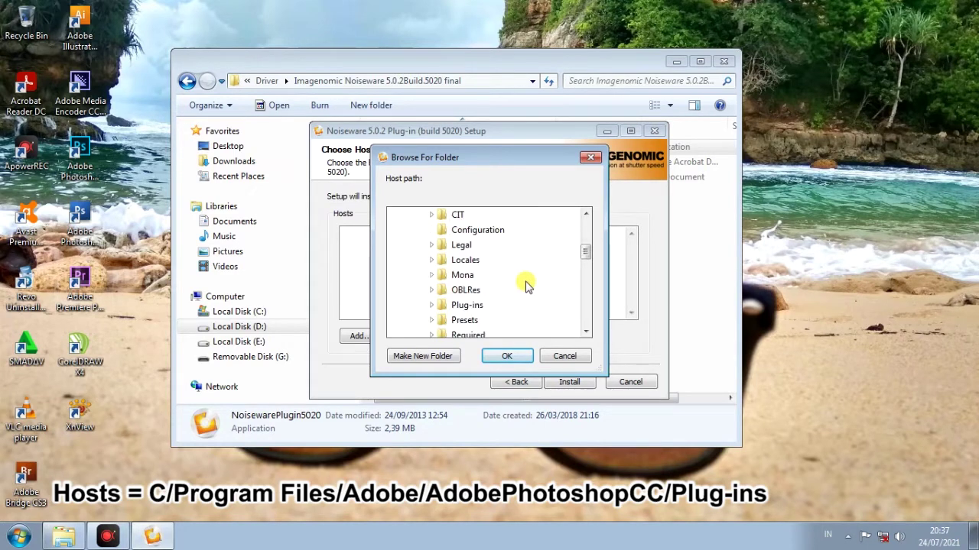
double_click(468, 305)
scroll(511, 288, down, 1)
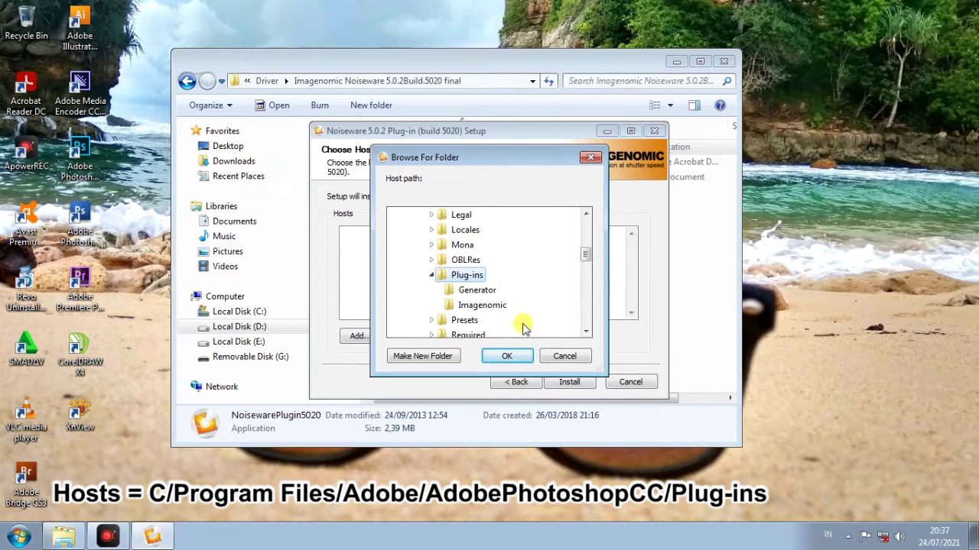
click(507, 356)
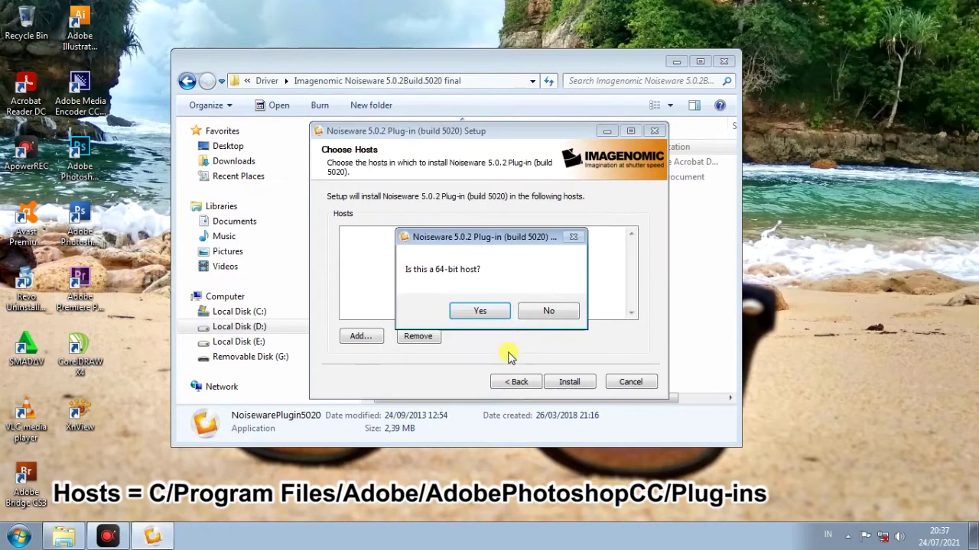
Confirm the host is 64-bit, install Noiseware, and close the finished installer
click(480, 312)
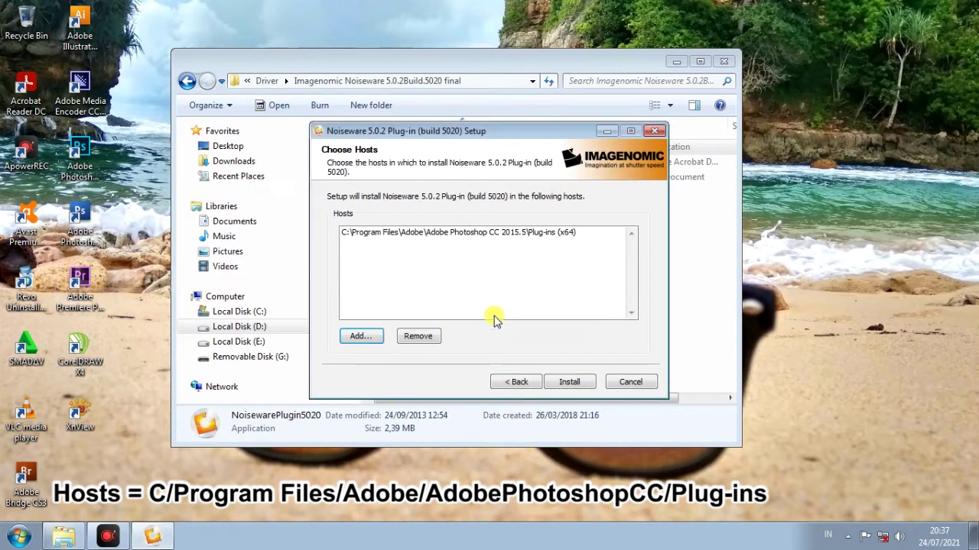
click(569, 382)
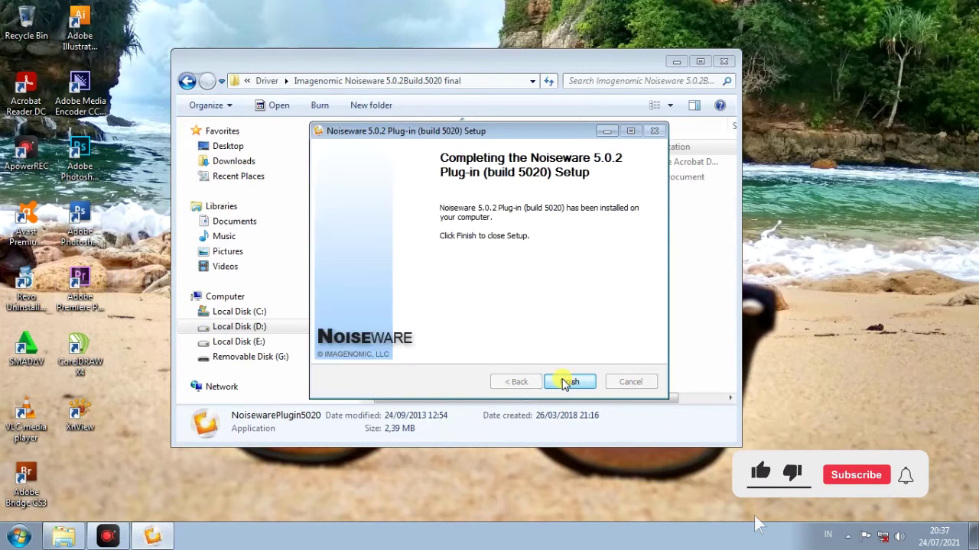
click(568, 382)
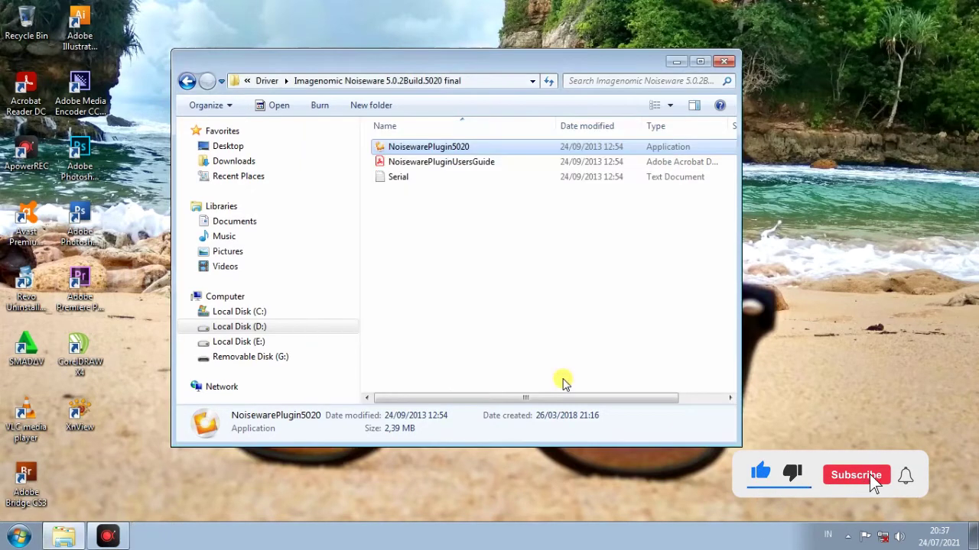
Start Photoshop CC 2015.5 and open contoh warna monitor.jpg from Local Disk (D:) in it
click(86, 174)
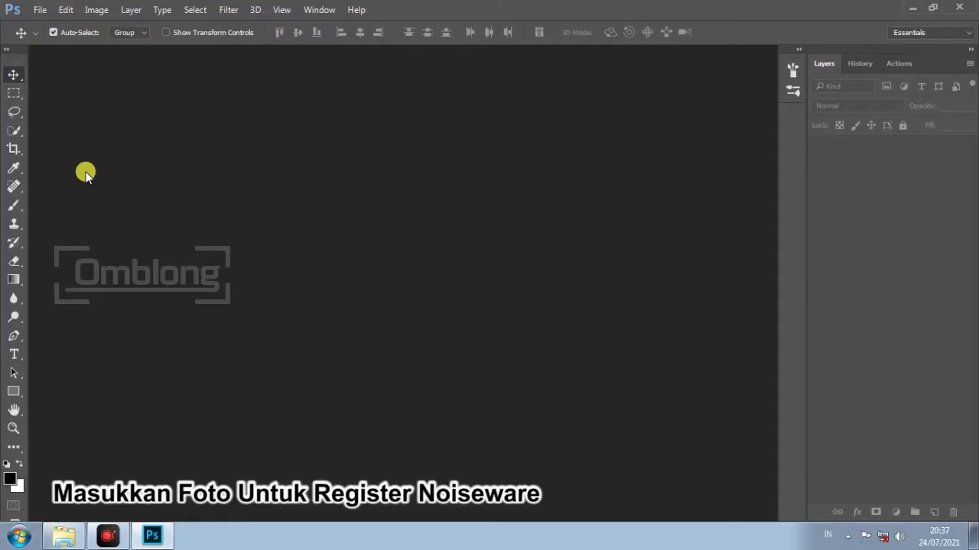
click(65, 538)
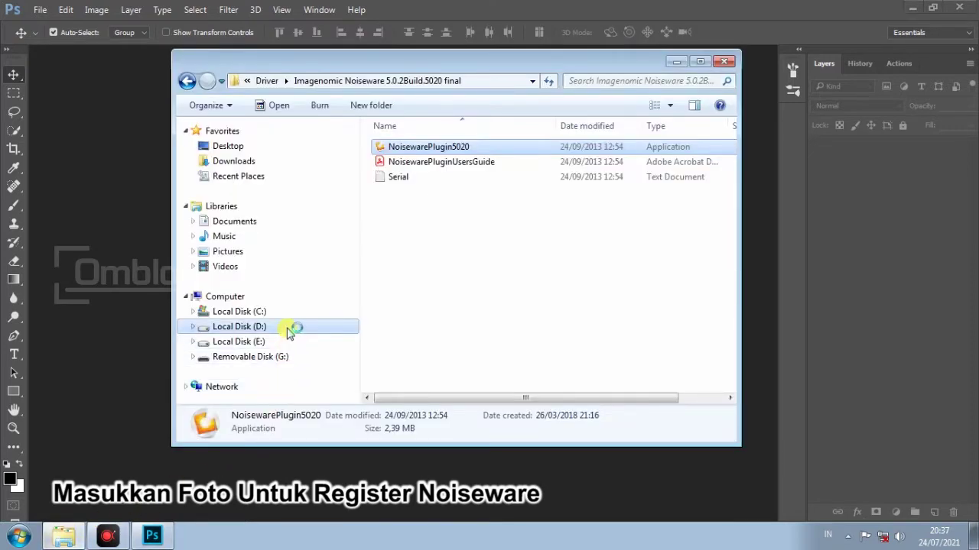
click(494, 329)
scroll(491, 328, down, 2)
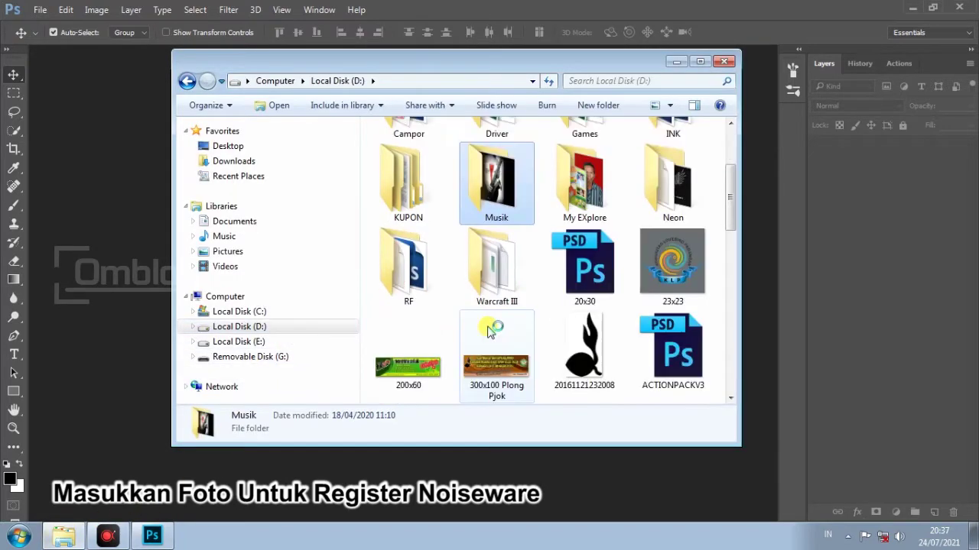
scroll(574, 348, down, 2)
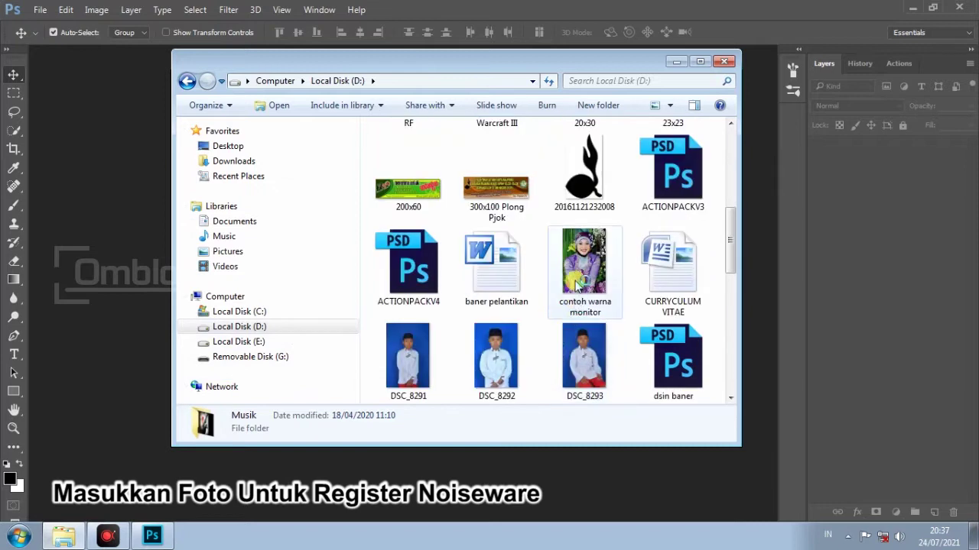
click(579, 287)
click(469, 485)
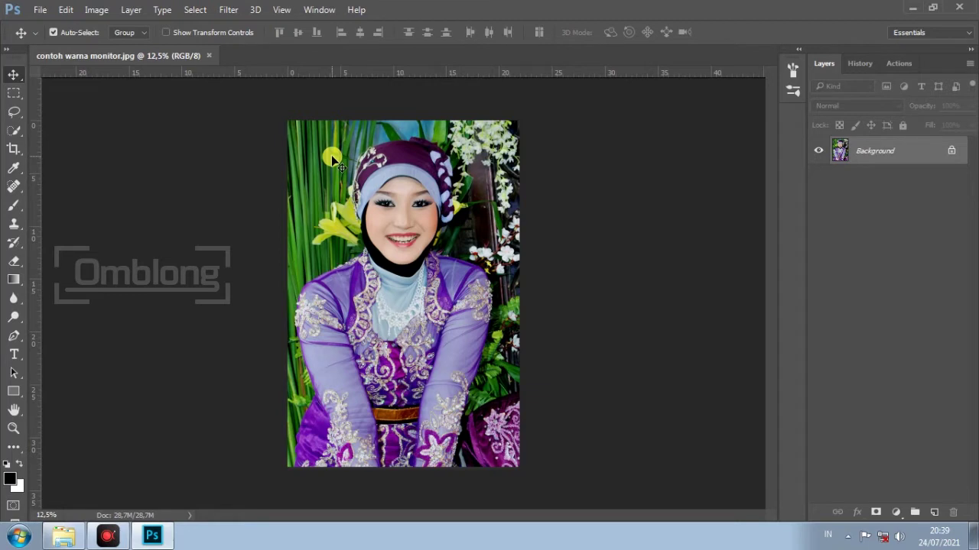
Run Filter > Imagenomic > Noiseware and choose Install License in its About dialog
click(228, 10)
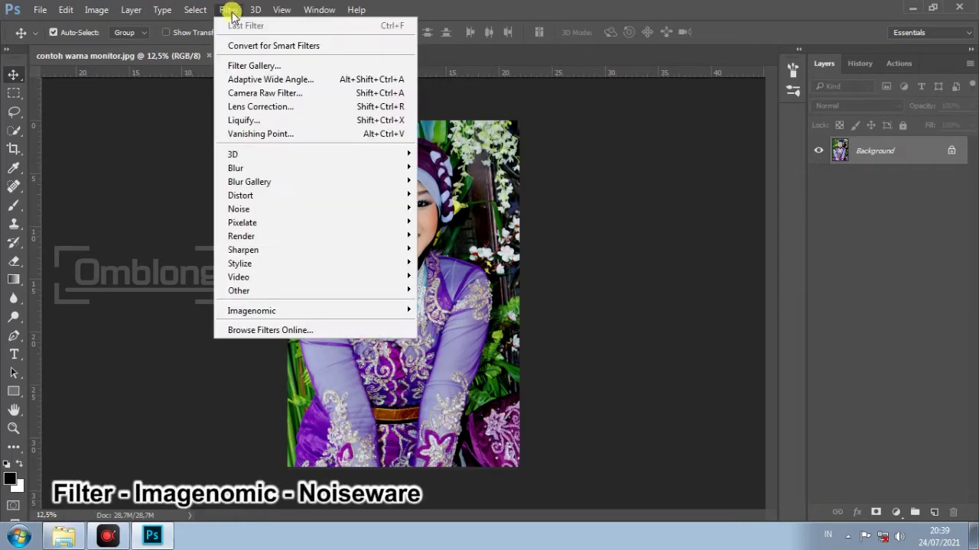
mouse_move(324, 312)
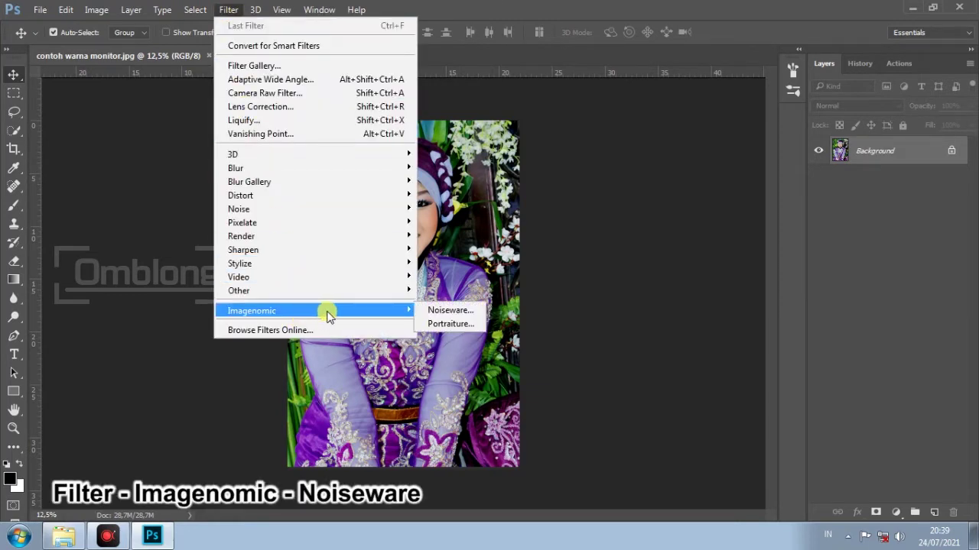
click(430, 308)
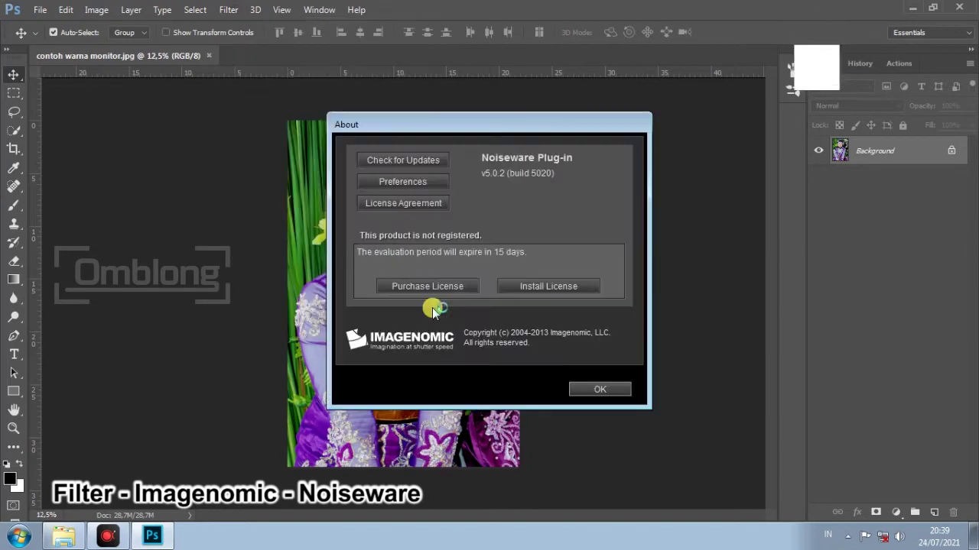
click(520, 288)
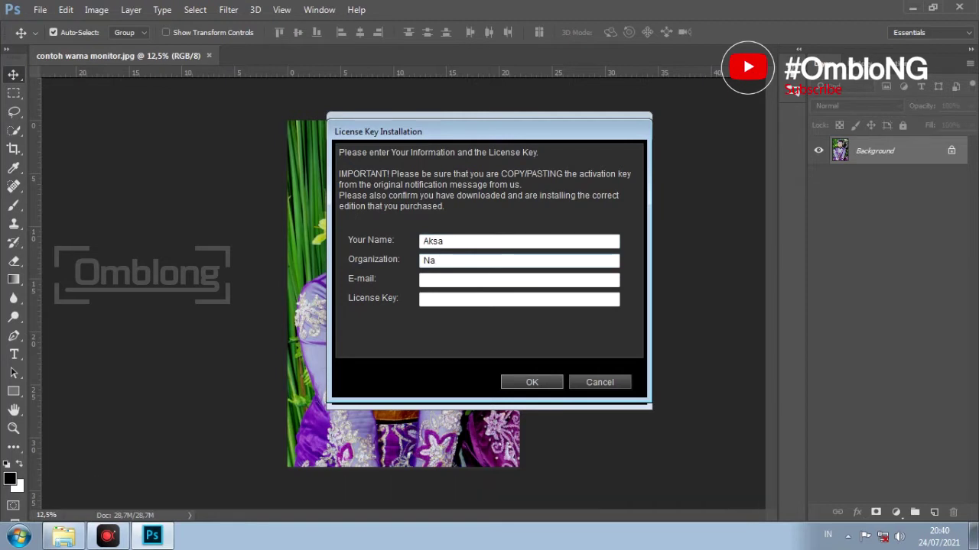
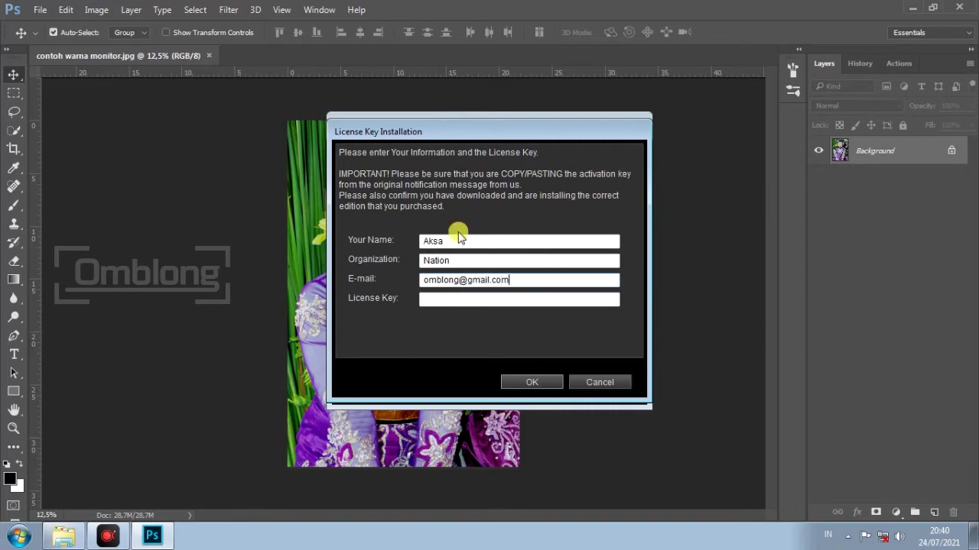
Finish the organization entry and copy the third serial number from Serial.txt in Notepad
click(604, 302)
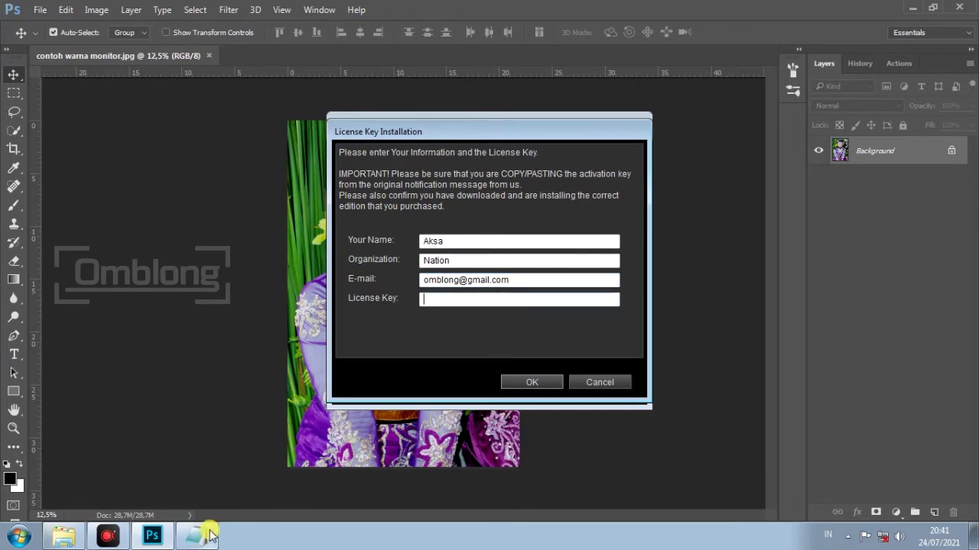
click(207, 532)
drag(299, 305, 108, 307)
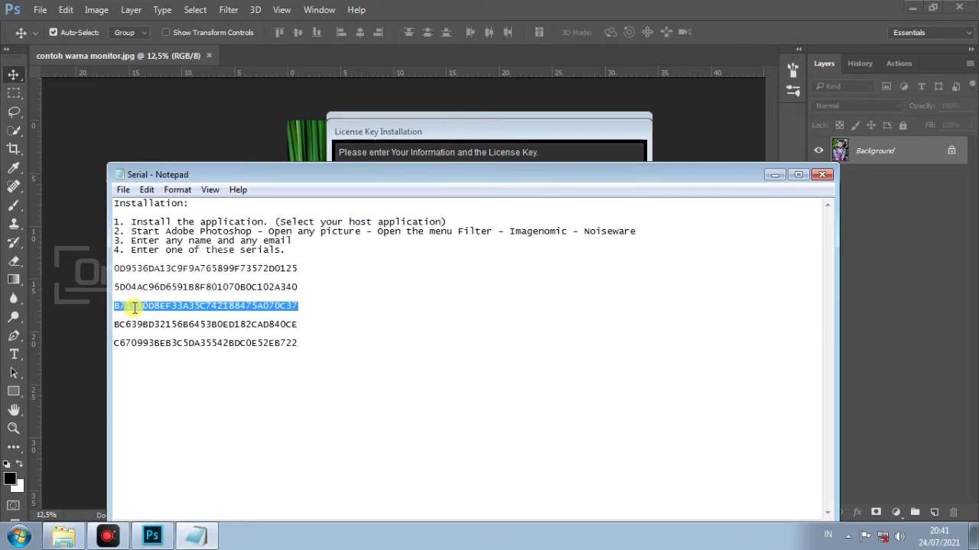
right_click(131, 312)
click(177, 354)
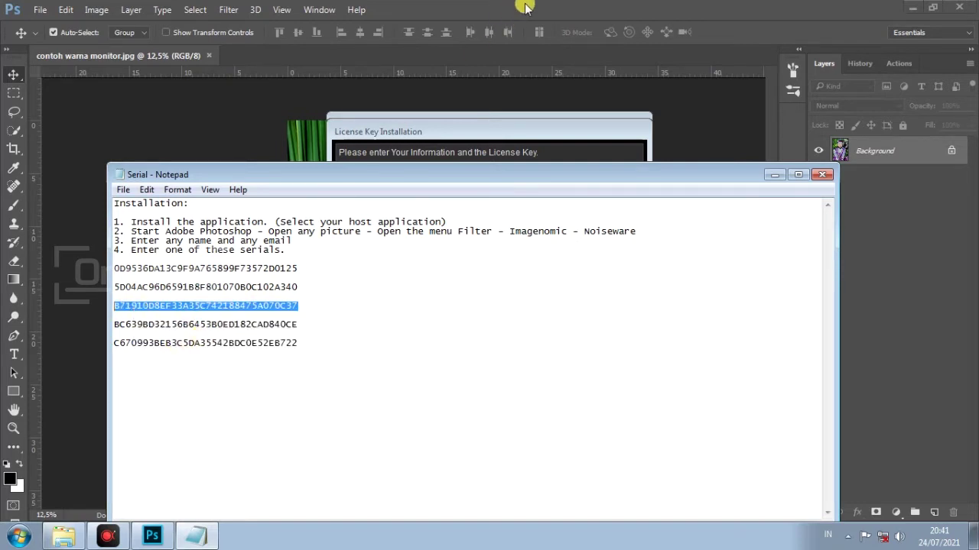
Paste the serial into License Key, submit, and acknowledge the successful license installation
click(524, 8)
click(476, 300)
right_click(475, 300)
click(495, 363)
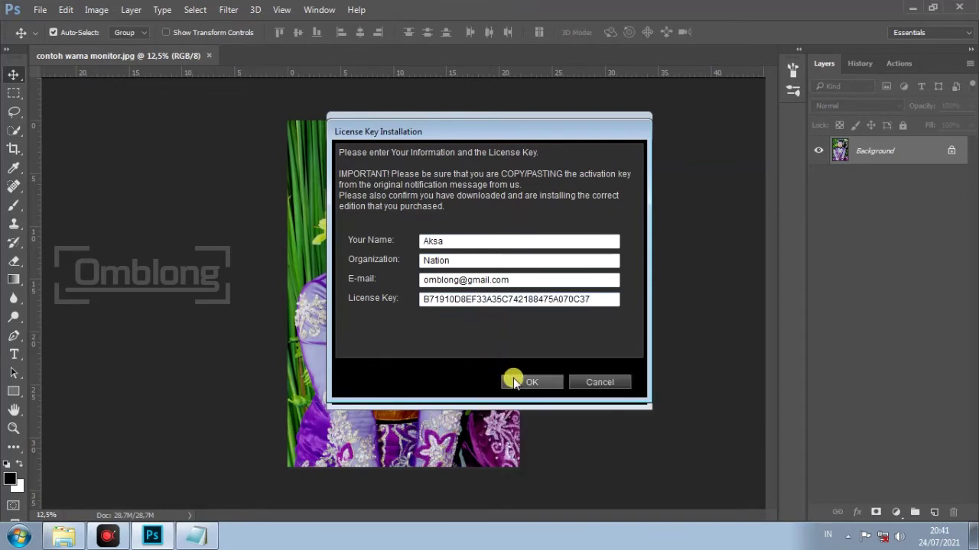
click(513, 378)
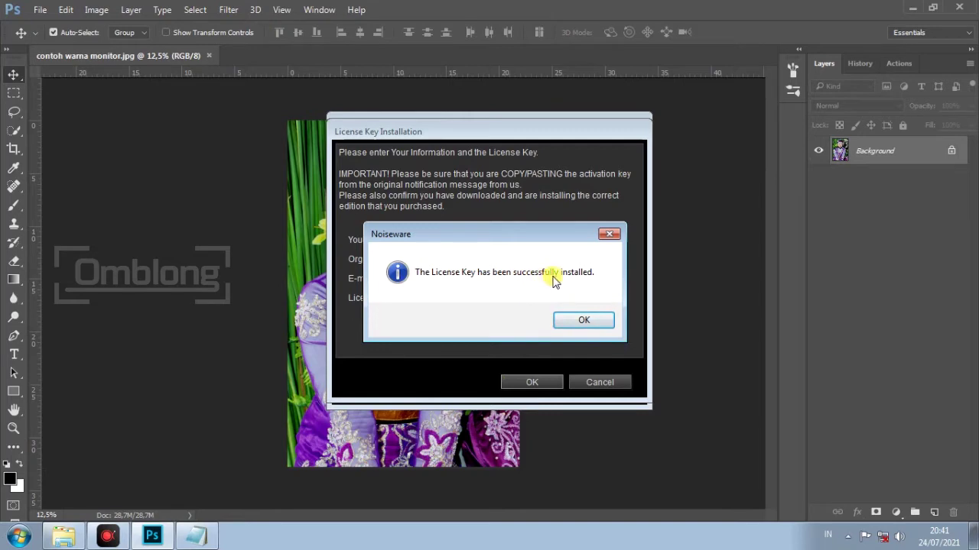
click(579, 319)
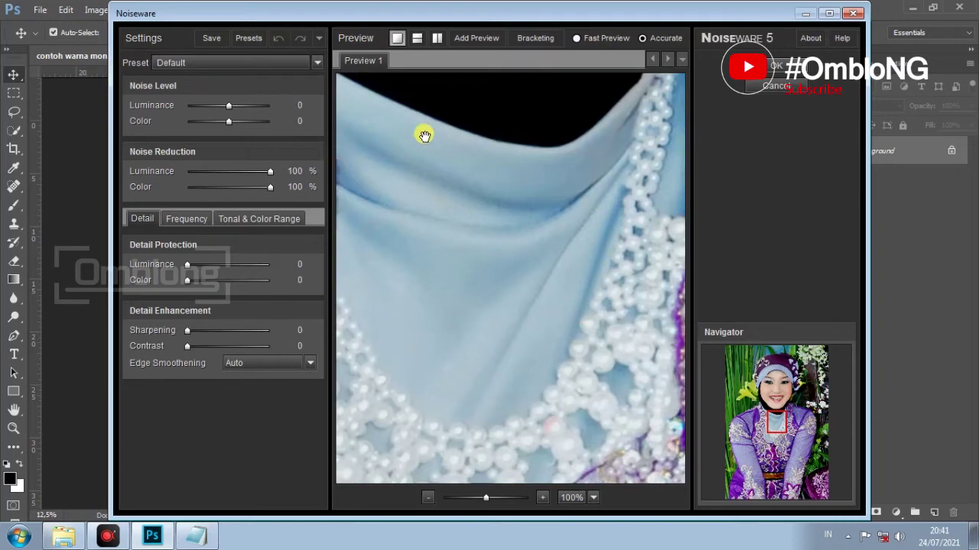
Zoom the preview to 50% and view the face in a side-by-side Before/After split
drag(438, 127, 443, 157)
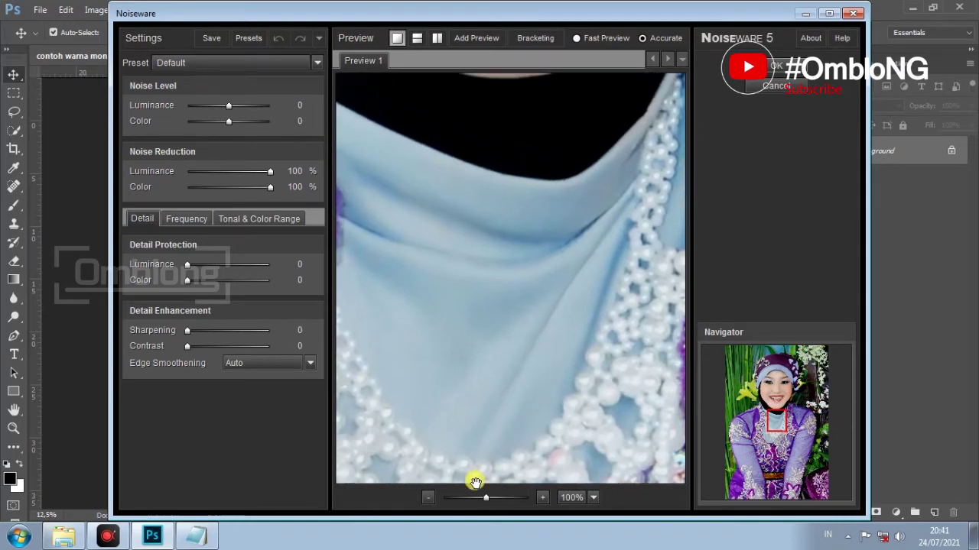
click(430, 498)
drag(522, 205, 507, 422)
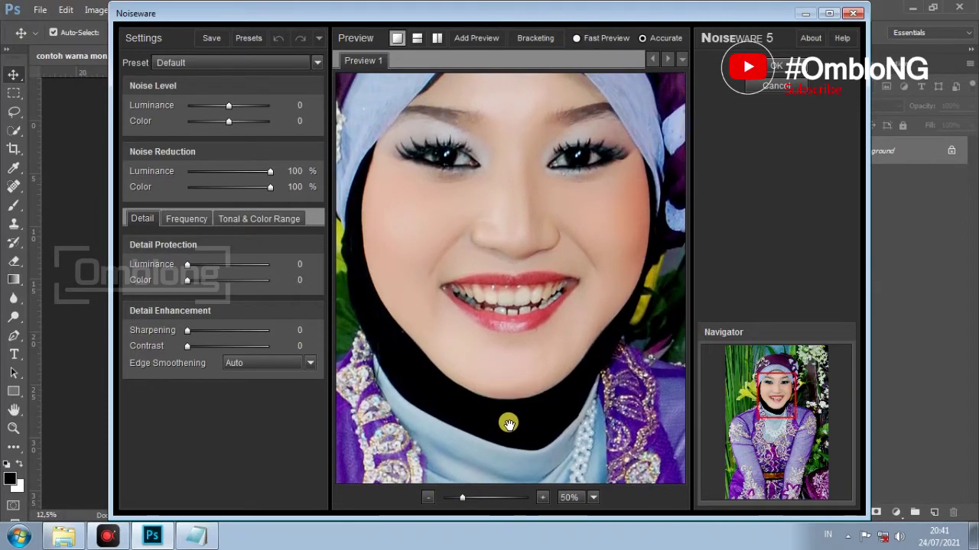
click(437, 38)
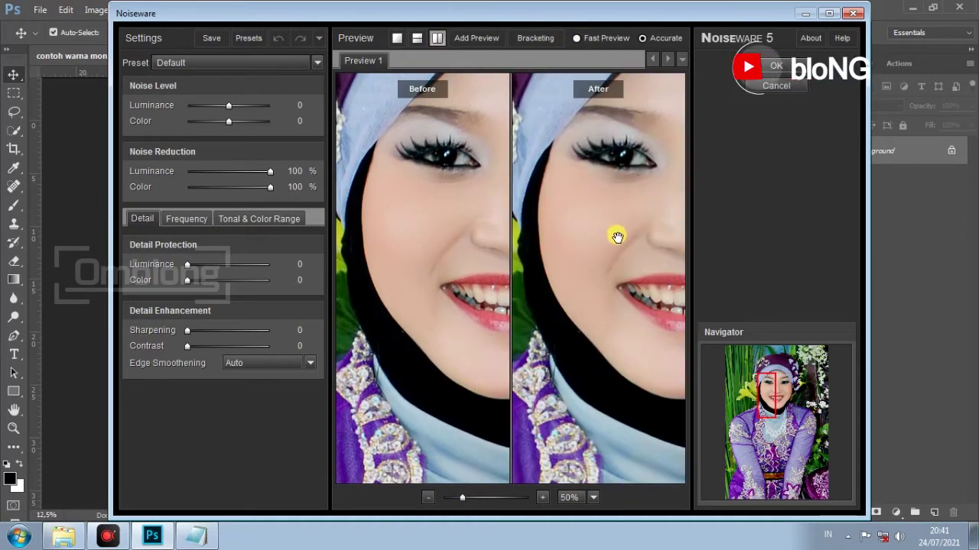
drag(615, 236, 591, 237)
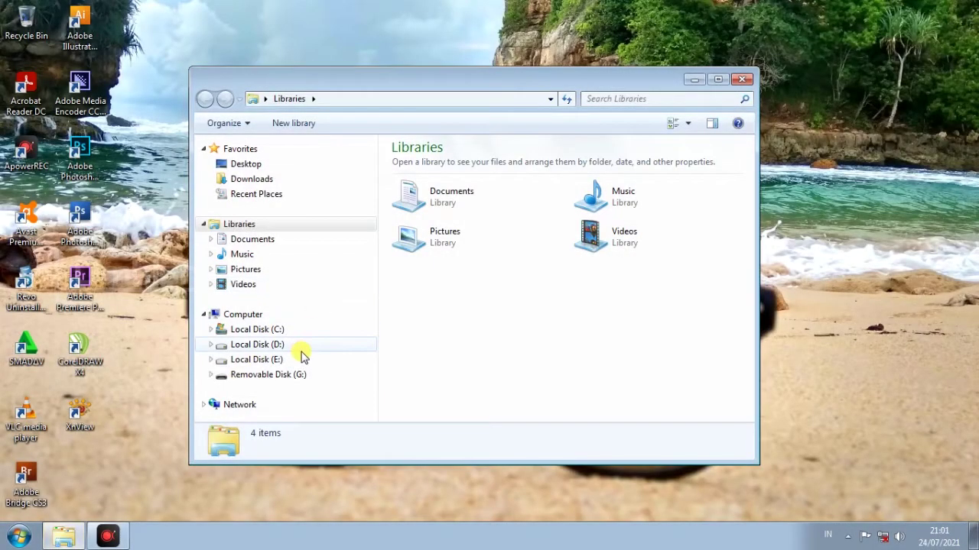
Run the PortraiturePlugin2308 installer from D:\Driver\Imagenomic.Portraiture.2.3.Build.23081
click(301, 350)
double_click(546, 281)
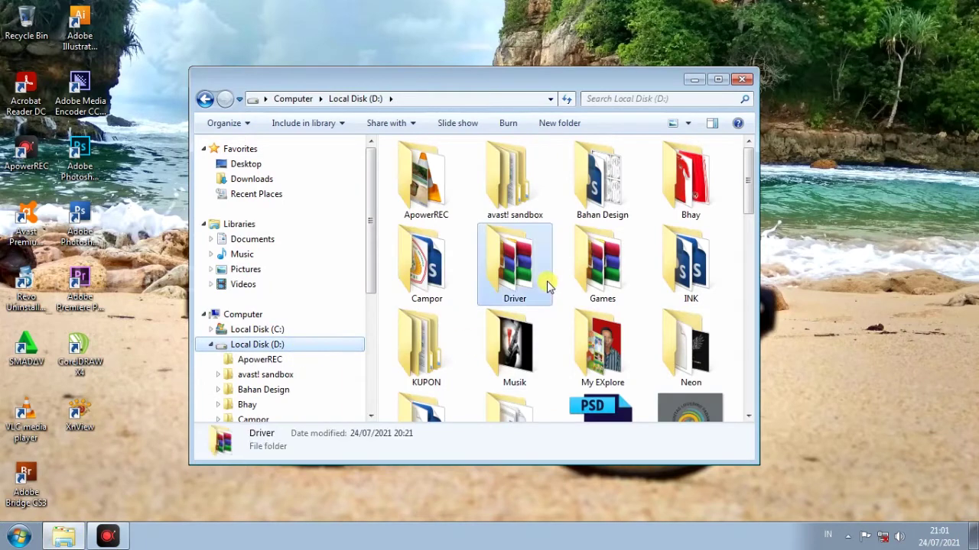
scroll(547, 281, right, 3)
double_click(500, 372)
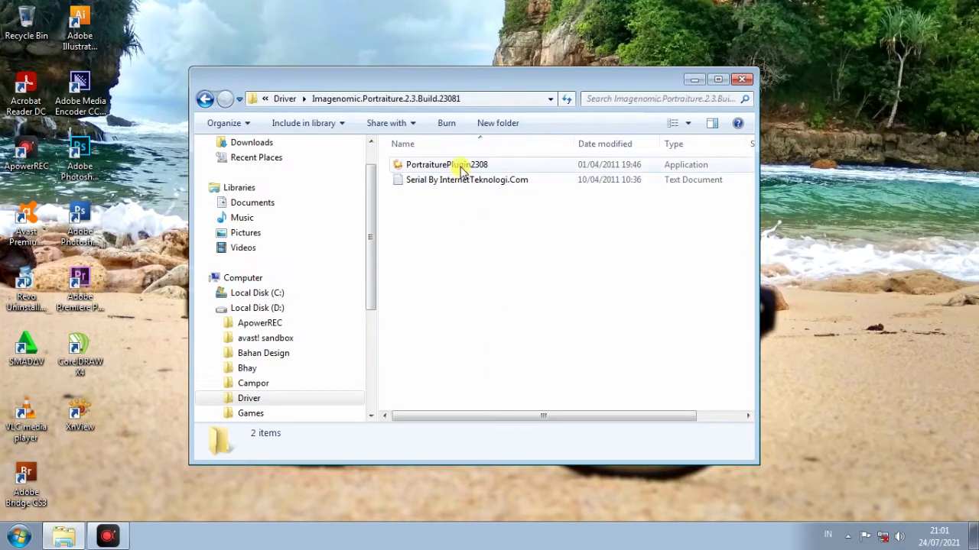
double_click(461, 165)
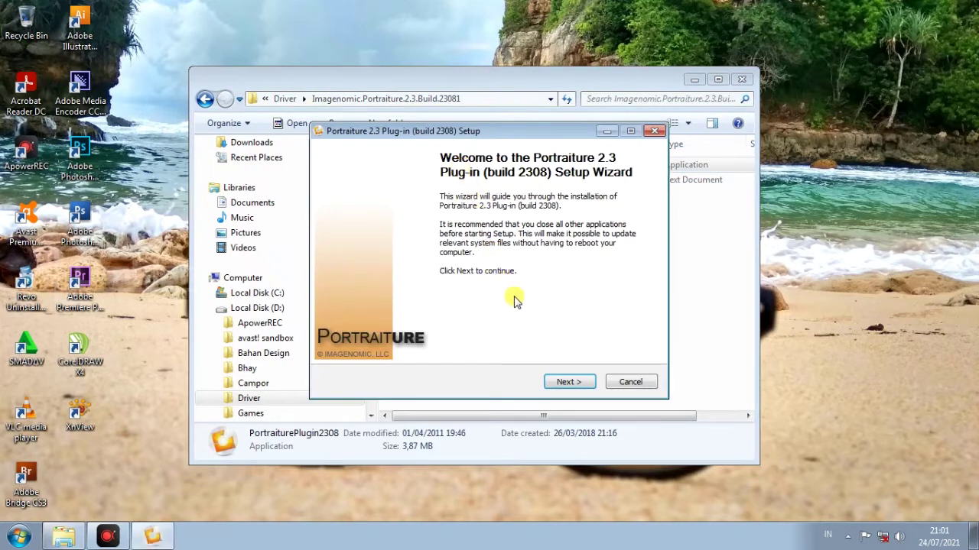
Go past the welcome page, accept the licence, and keep the default install folder
click(569, 382)
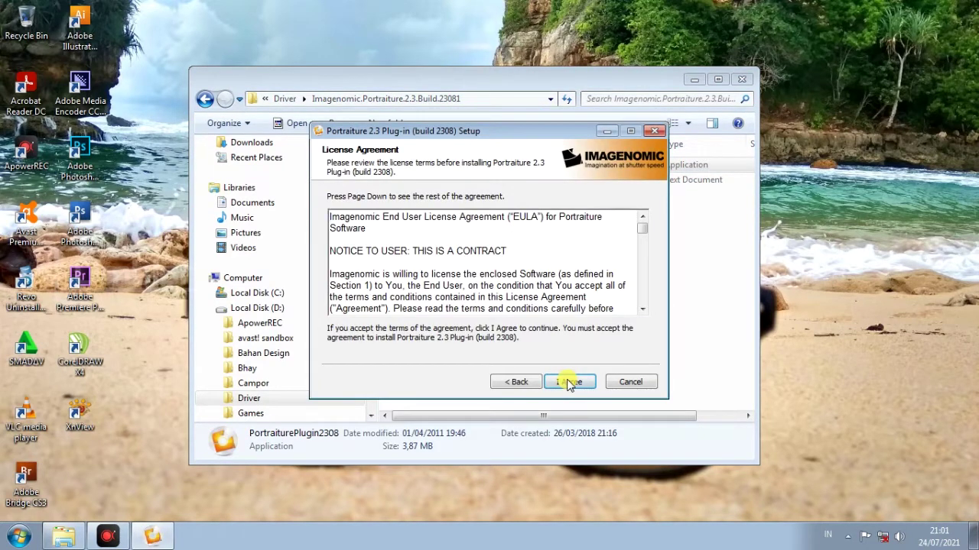
click(569, 382)
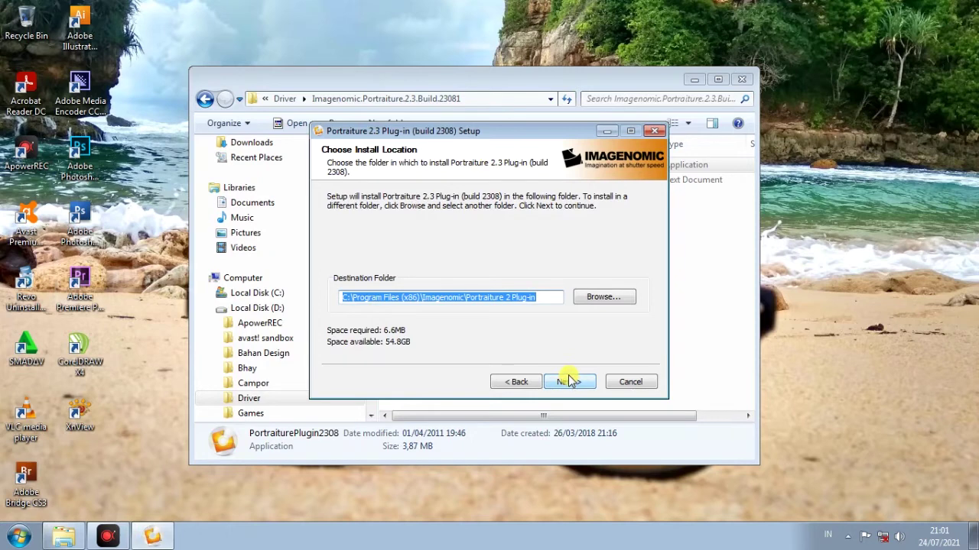
click(569, 382)
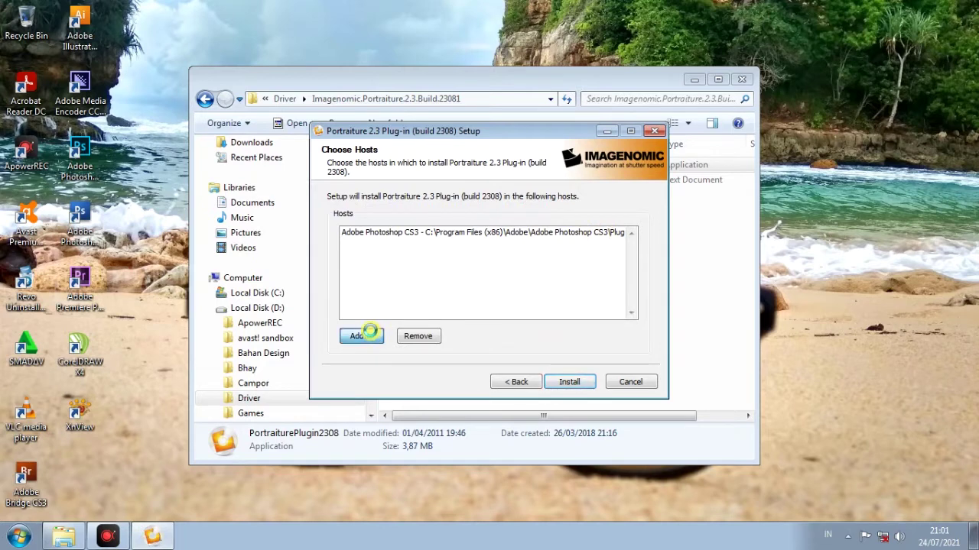
Add C:\Program Files\Adobe\Adobe Photoshop CC 2015.5\Plug-ins as a Portraiture host folder
click(369, 334)
click(432, 261)
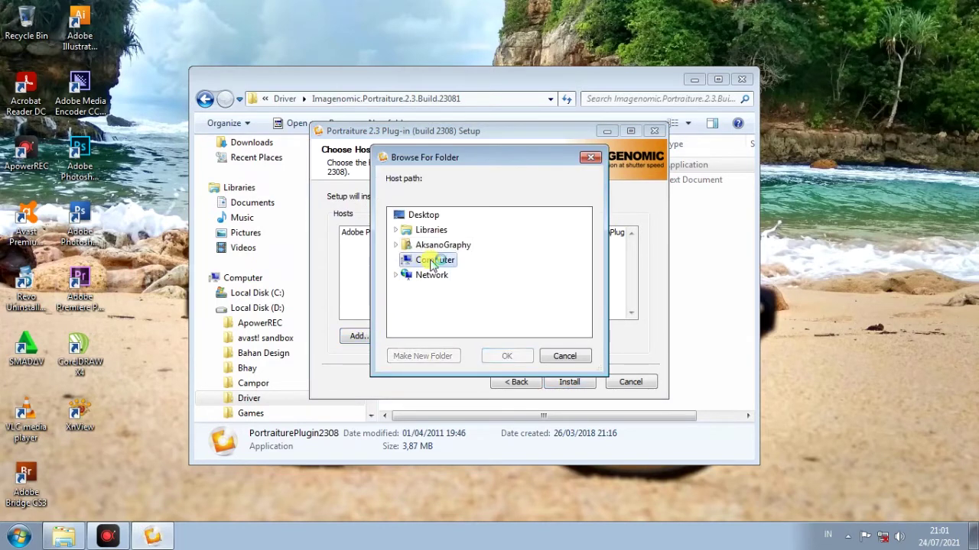
click(445, 276)
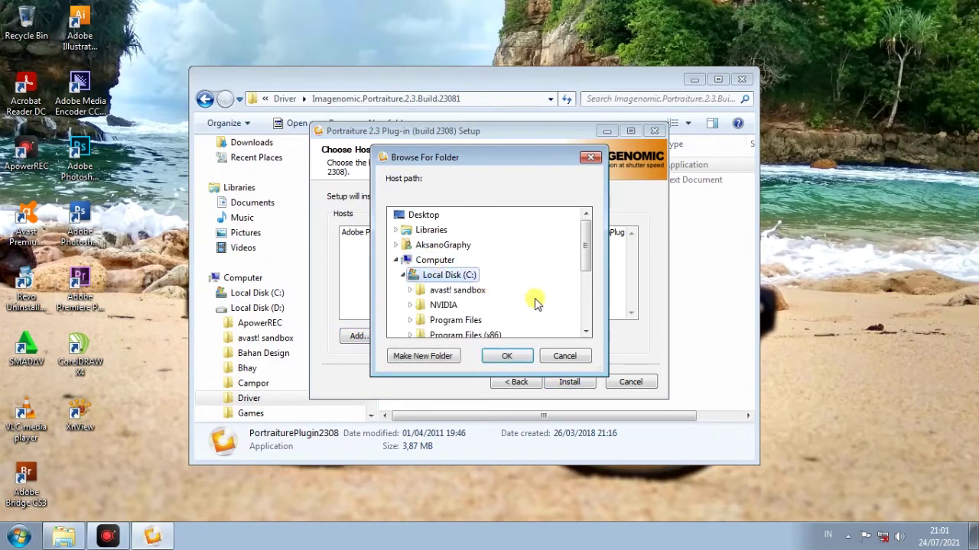
click(482, 277)
click(486, 290)
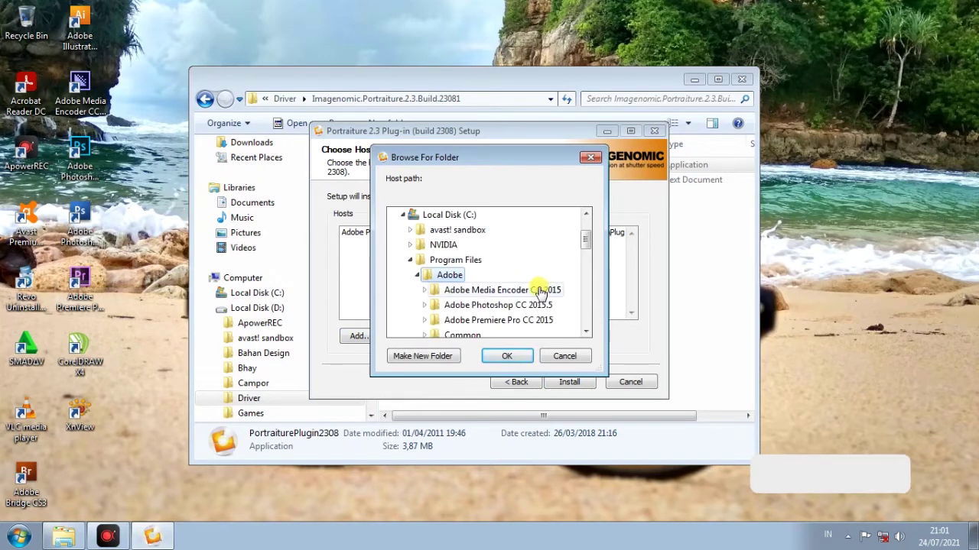
click(532, 305)
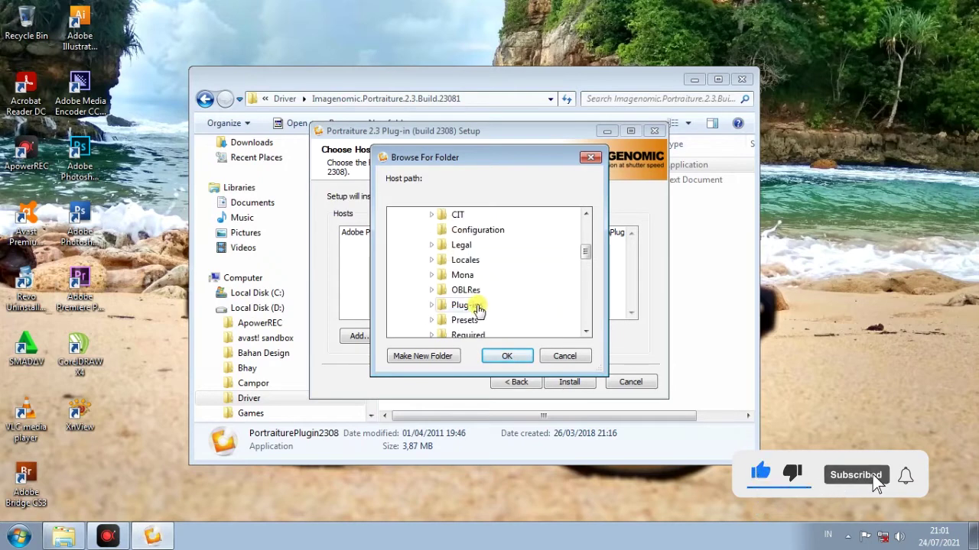
click(474, 305)
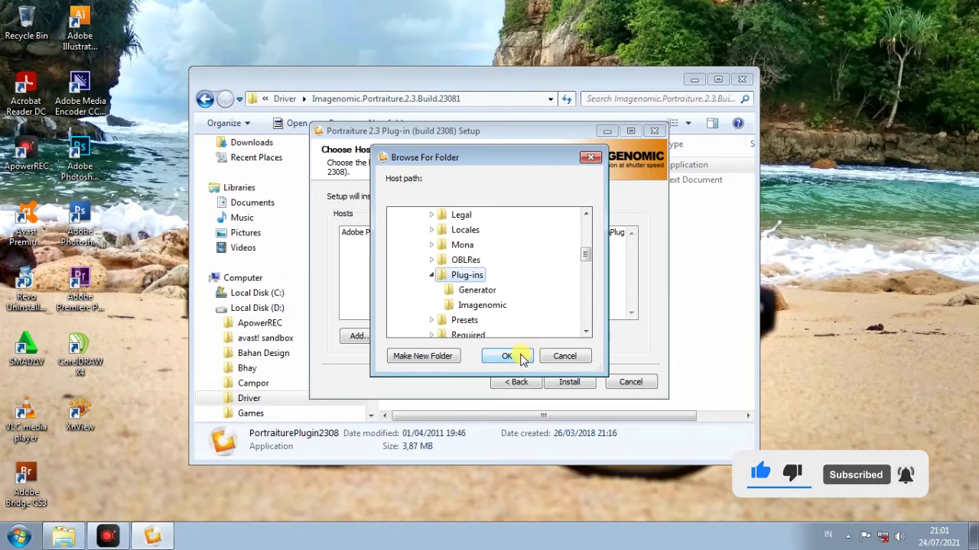
click(518, 355)
Mark the host as 64-bit, install Portraiture, close the setup, and launch Photoshop CC
click(476, 311)
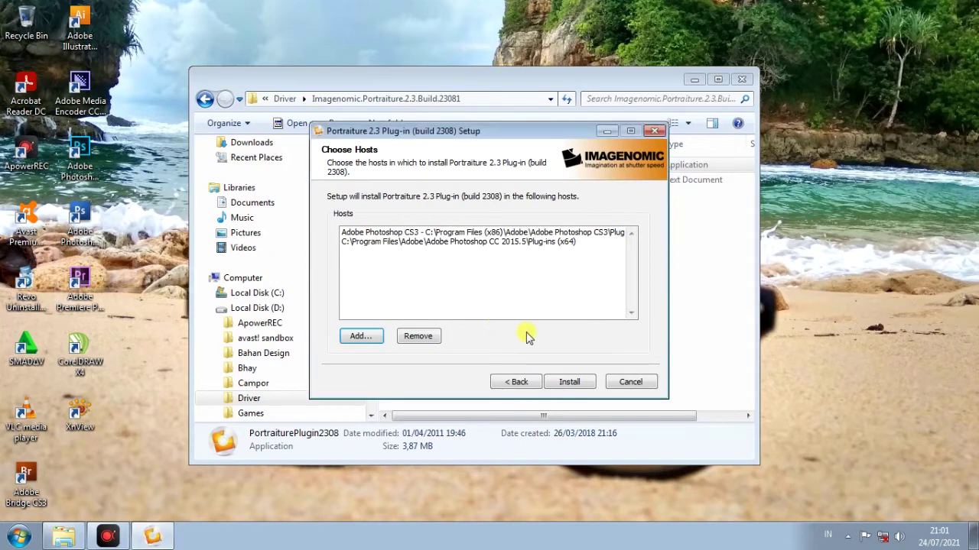
click(569, 382)
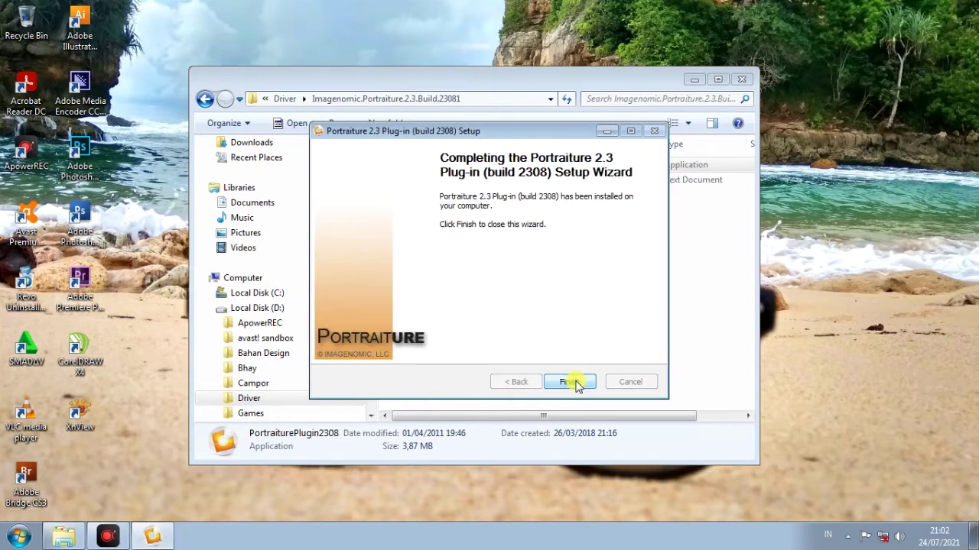
click(569, 382)
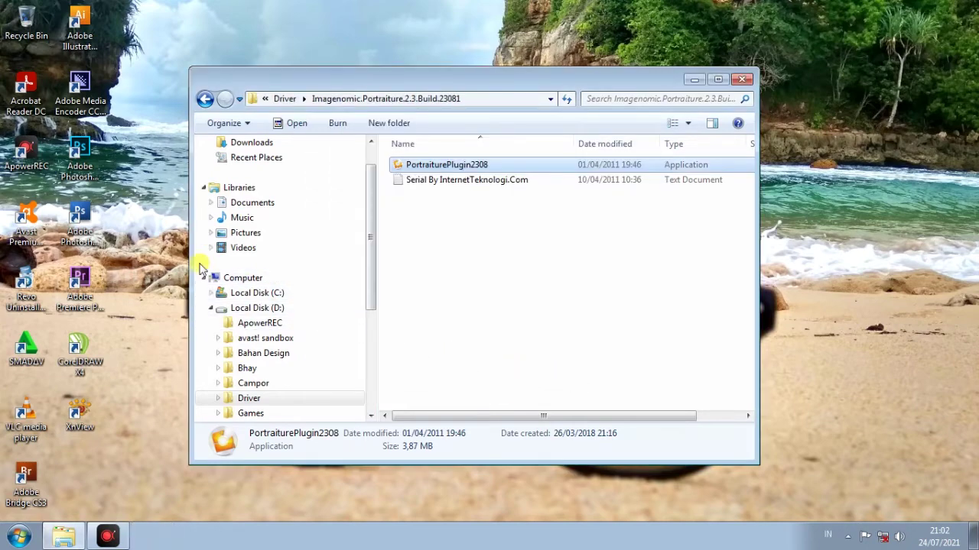
click(86, 180)
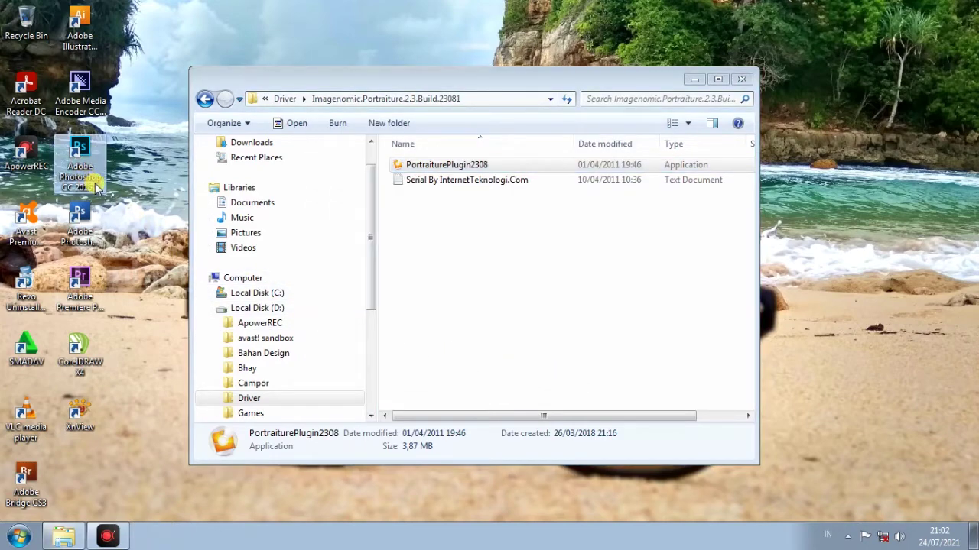
double_click(97, 187)
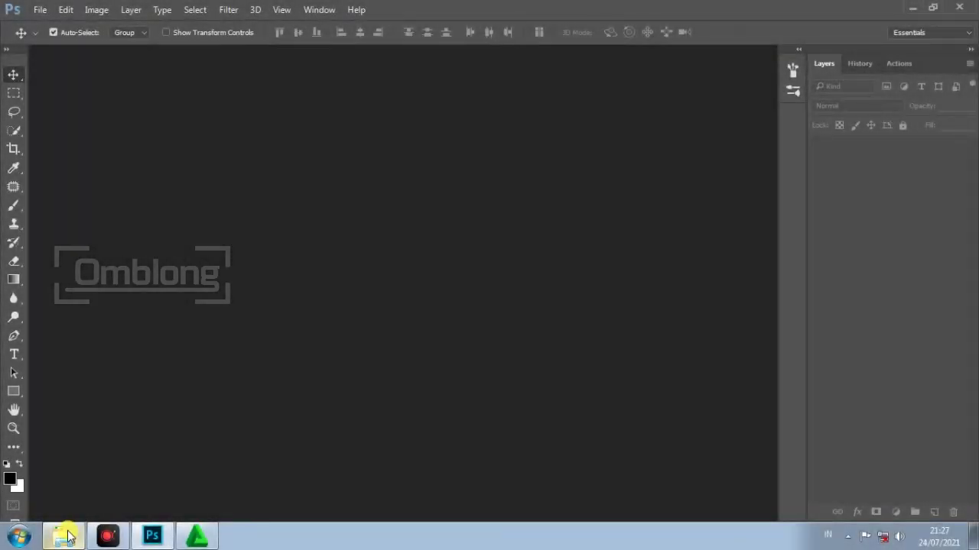
Open 20170311_063320 from Local Disk (E:) and duplicate the Background into Layer 1 with Ctrl+J
click(64, 535)
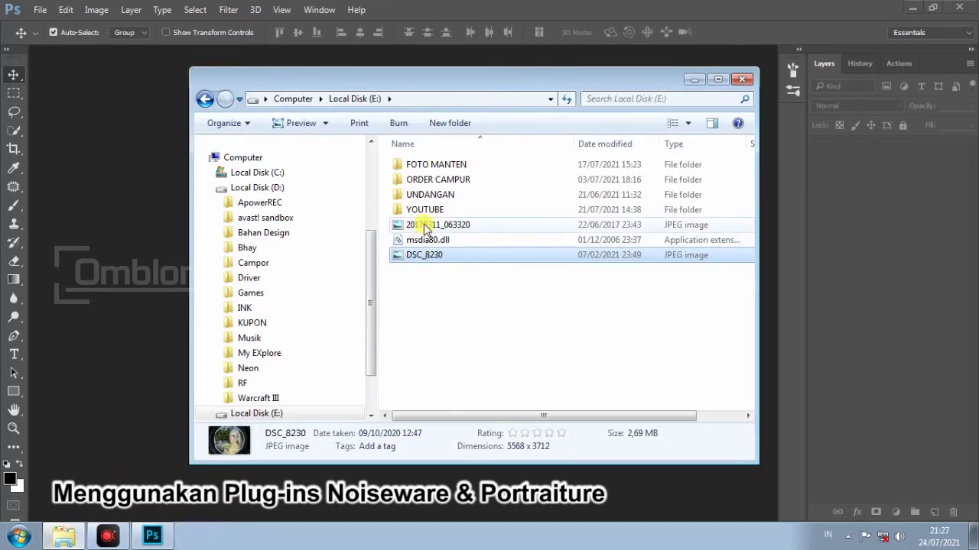
click(426, 227)
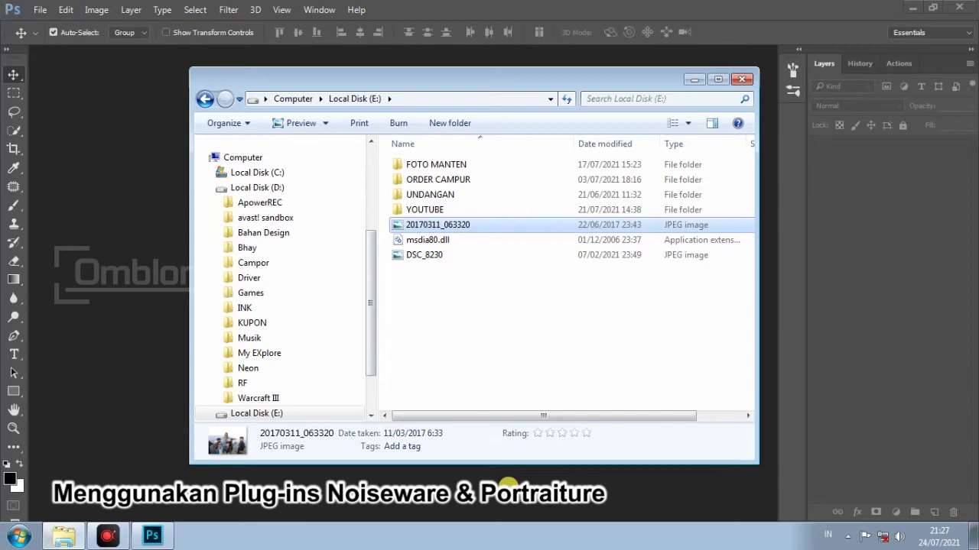
click(508, 485)
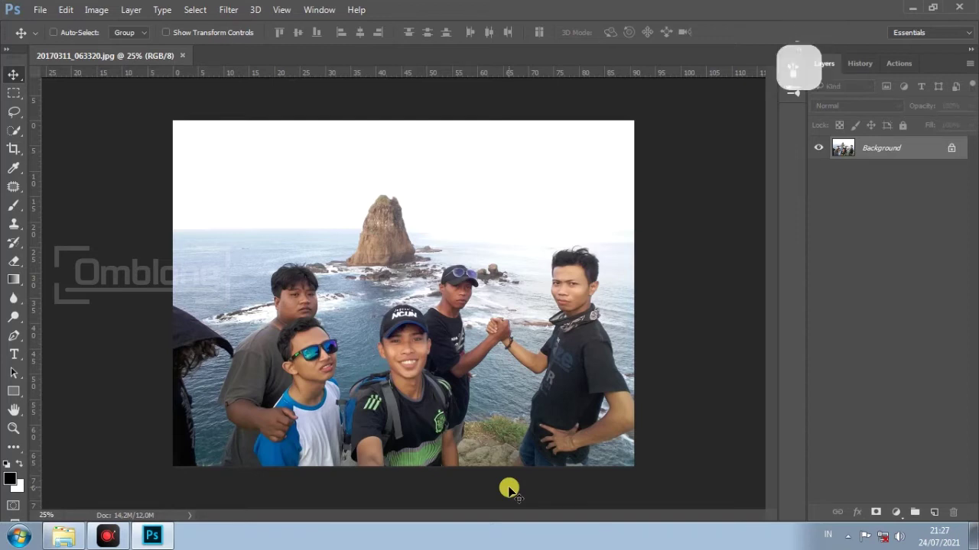
key(ctrl+j)
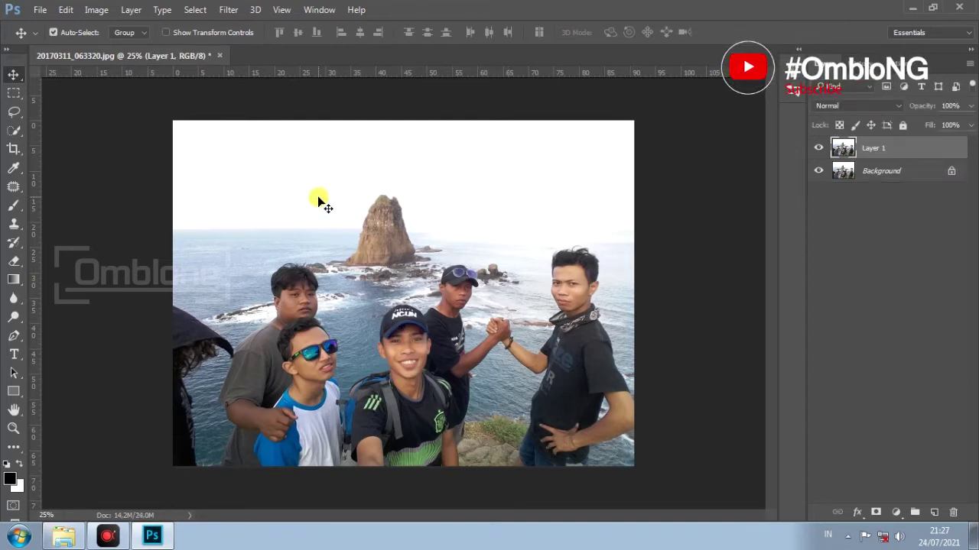
Launch Noiseware on the beach photo and zoom the preview out to 25% to frame the group
click(231, 11)
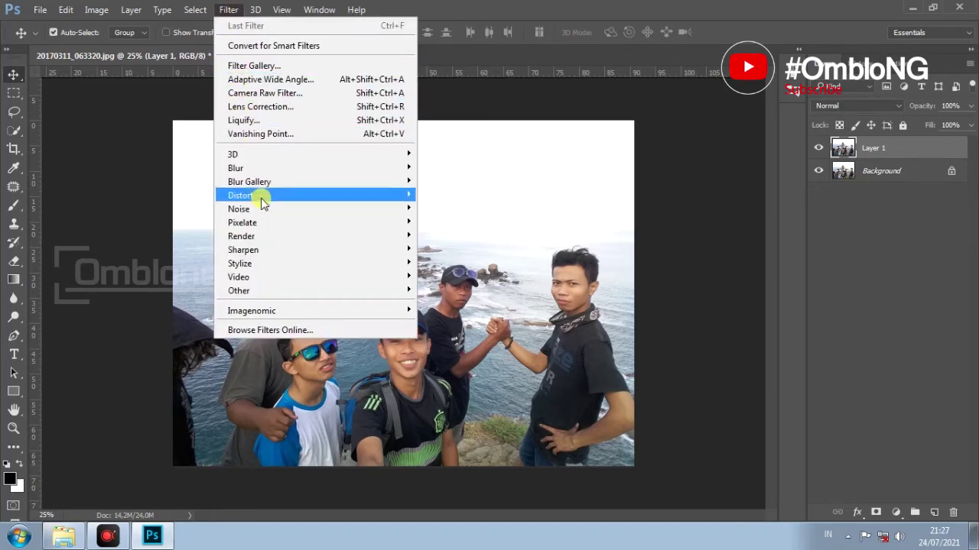
mouse_move(275, 312)
click(445, 314)
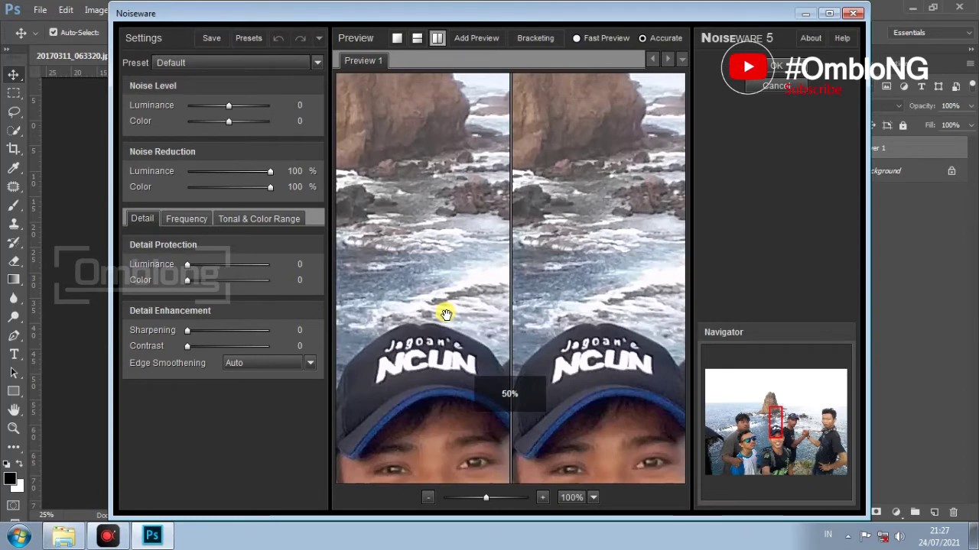
click(428, 498)
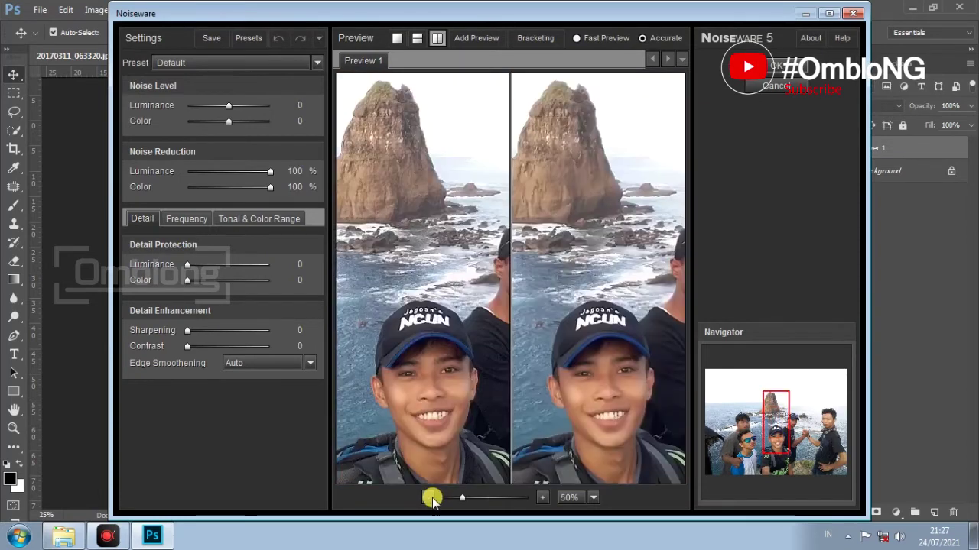
click(429, 498)
drag(631, 399, 614, 379)
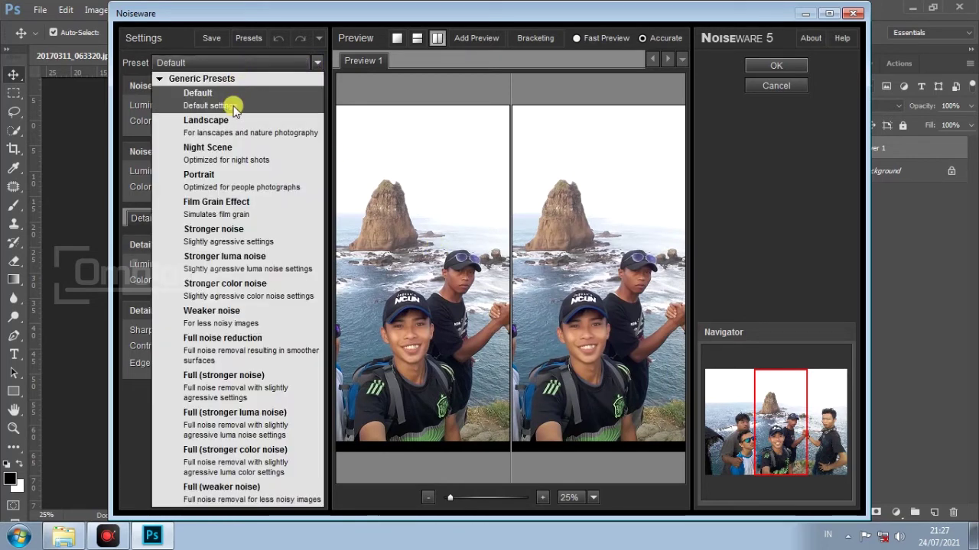
Try the Landscape preset, then switch to the Full noise reduction preset
click(234, 126)
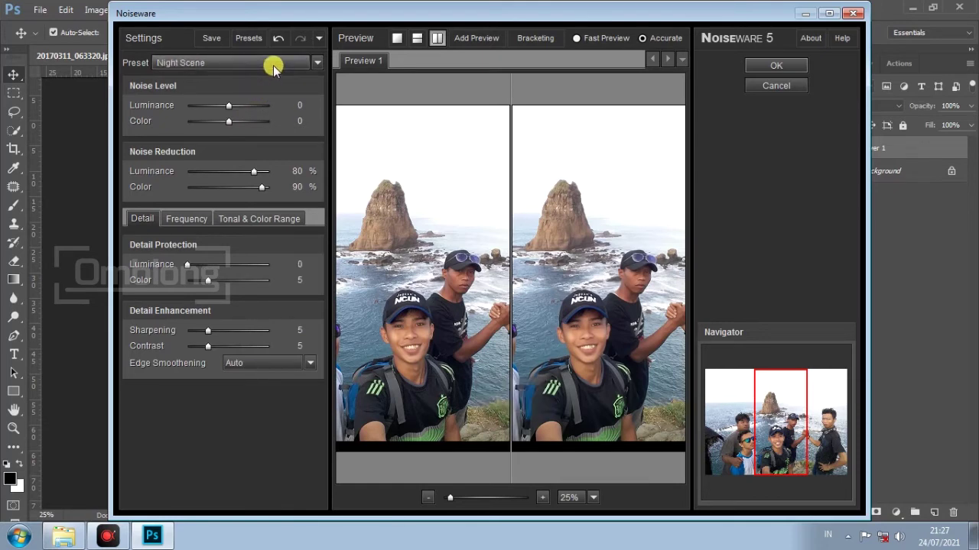
scroll(274, 67, down, 1)
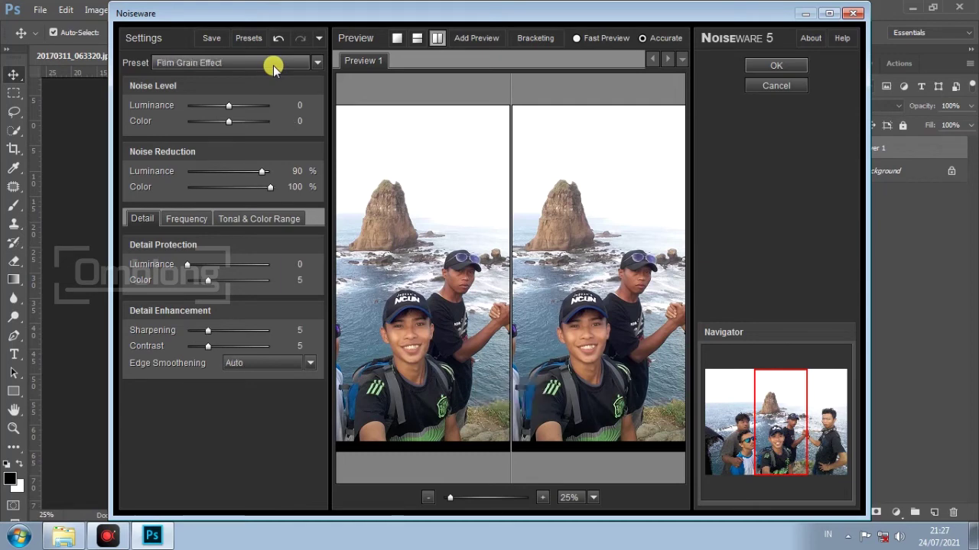
scroll(273, 67, down, 1)
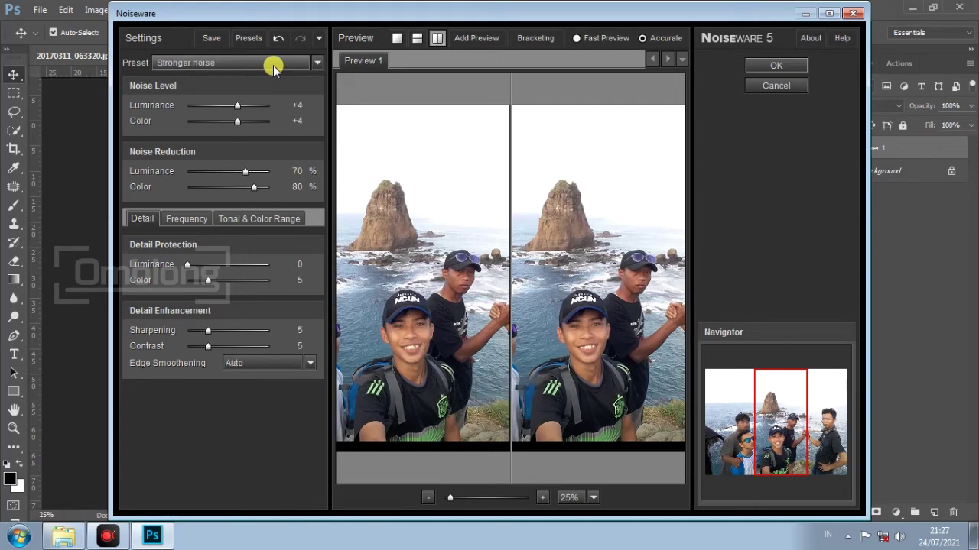
scroll(274, 67, down, 1)
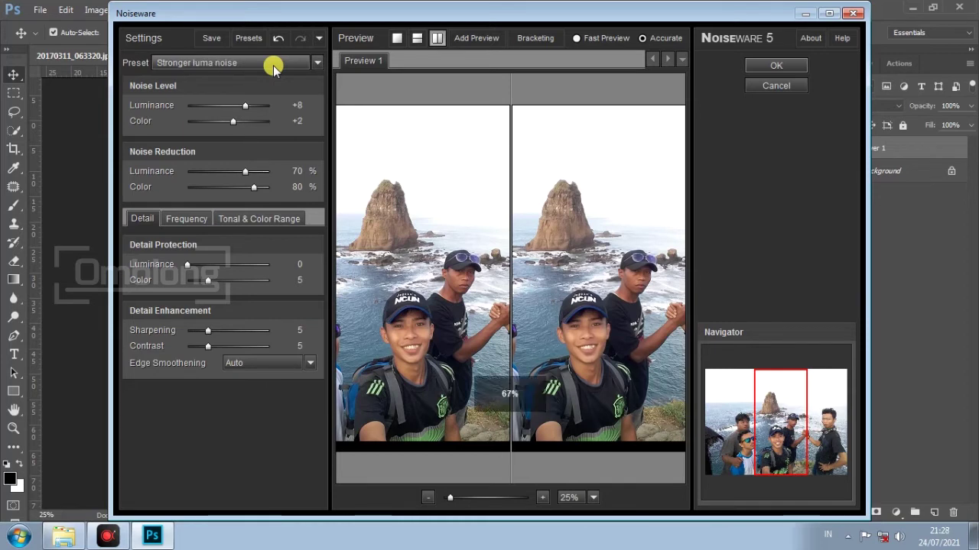
click(274, 66)
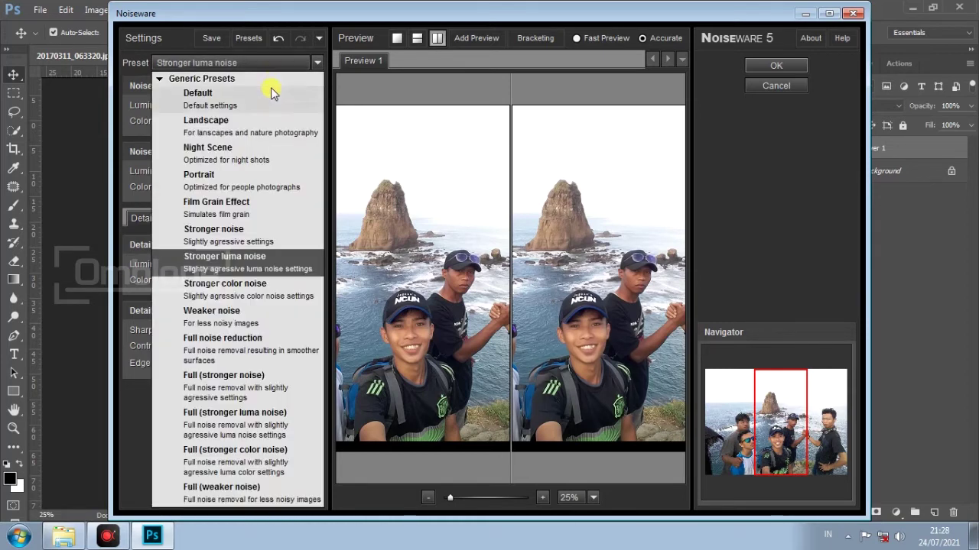
click(257, 349)
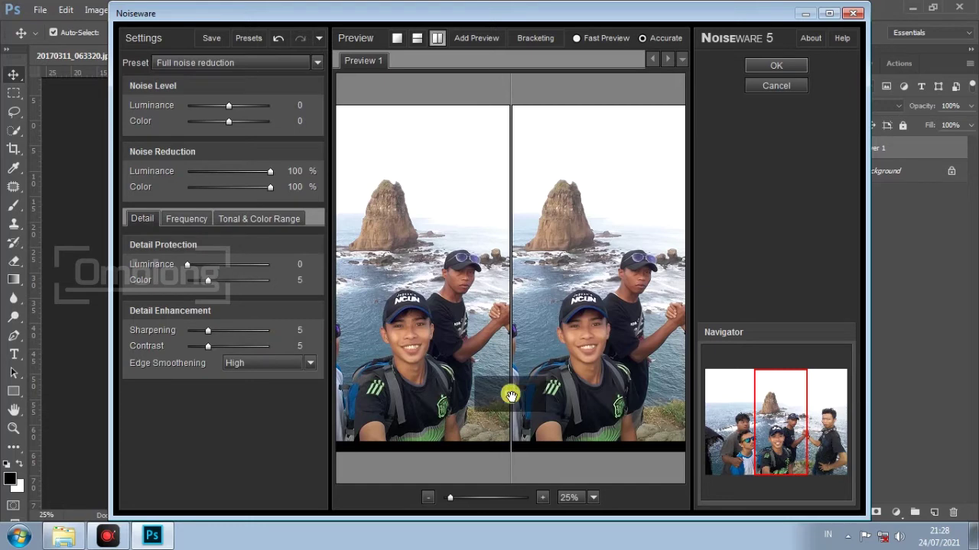
Check the men's faces in the preview at 50%, then apply Full noise reduction to Layer 1
click(541, 499)
drag(585, 438, 625, 336)
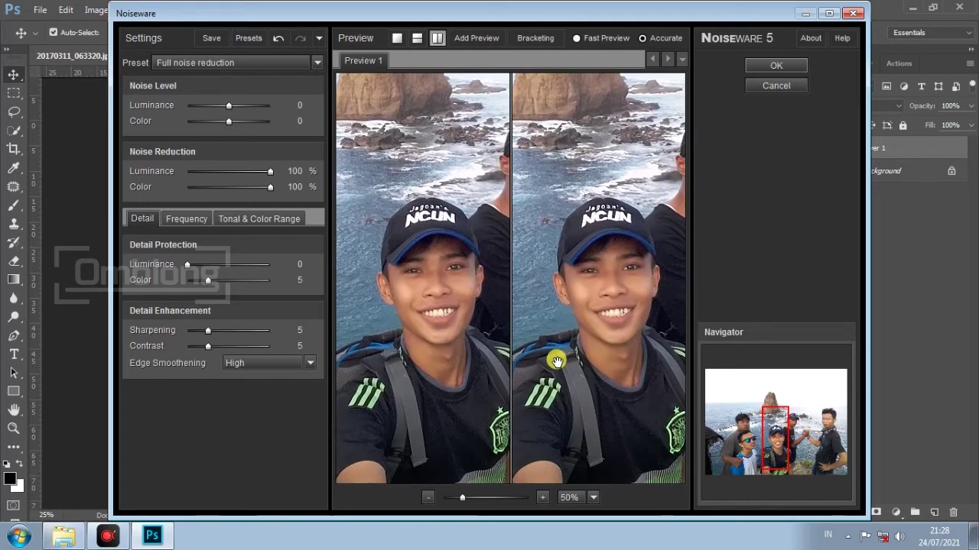
drag(557, 361, 640, 349)
drag(573, 360, 646, 362)
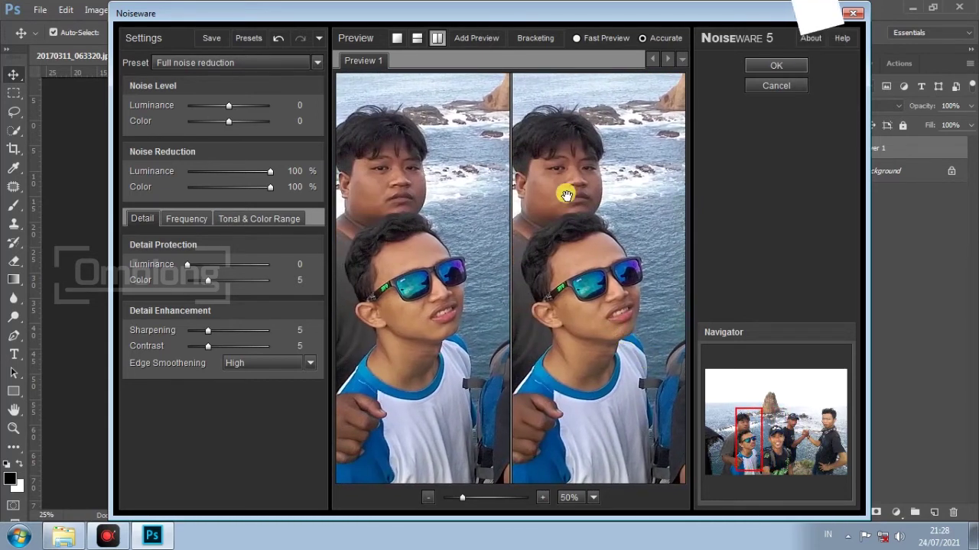
drag(627, 339, 572, 343)
drag(646, 344, 590, 345)
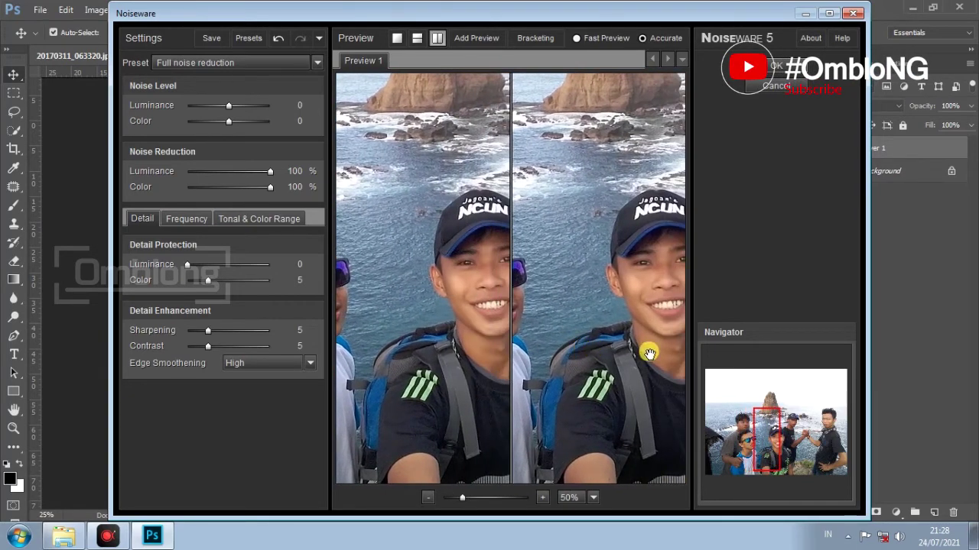
drag(648, 354, 564, 348)
drag(647, 344, 584, 344)
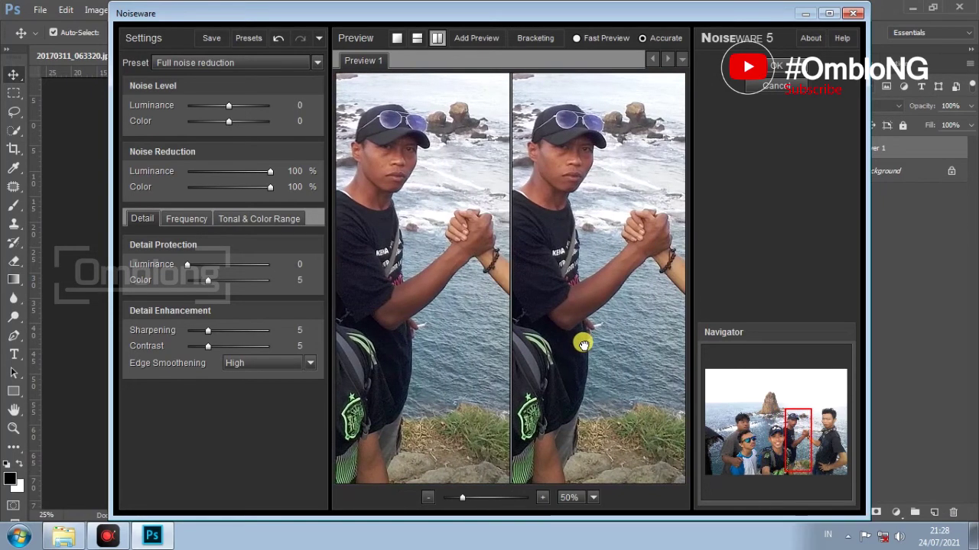
drag(648, 344, 553, 348)
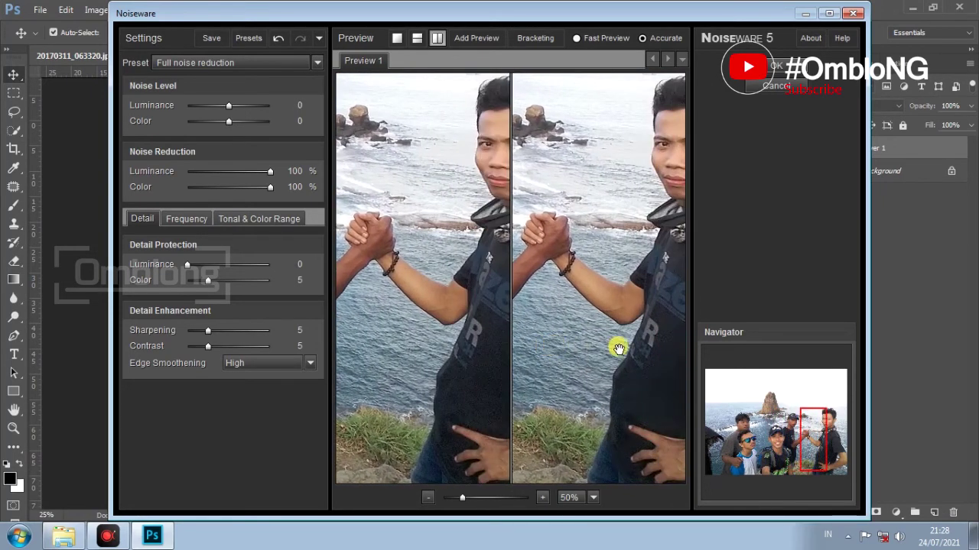
drag(614, 348, 571, 345)
drag(651, 361, 615, 364)
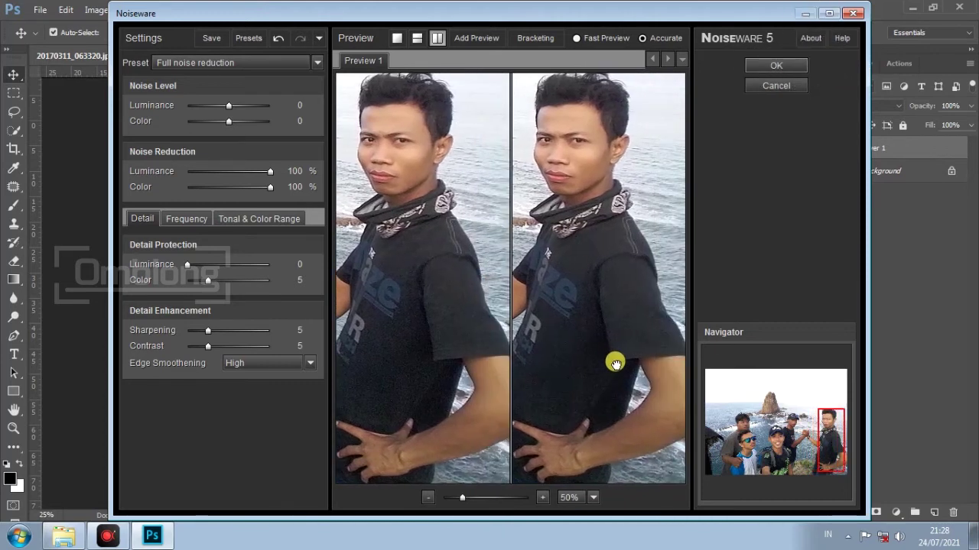
click(771, 65)
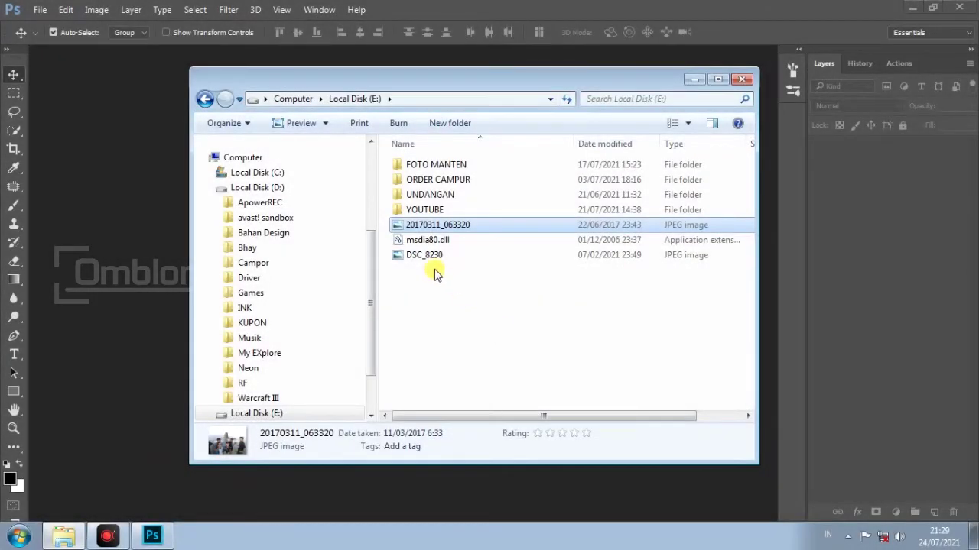
Open DSC_8230 in Photoshop and duplicate its background layer into Layer 1
click(424, 257)
drag(424, 256, 457, 504)
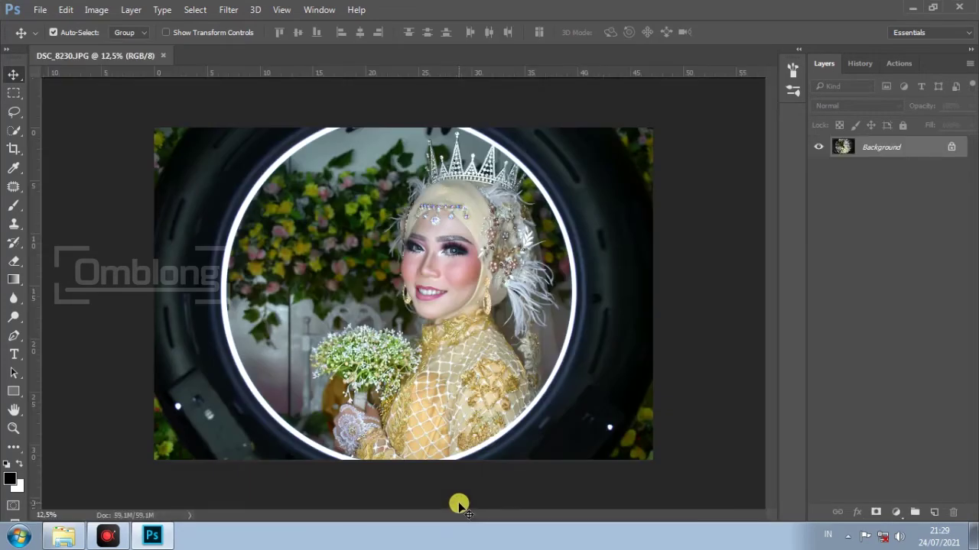
key(ctrl+j)
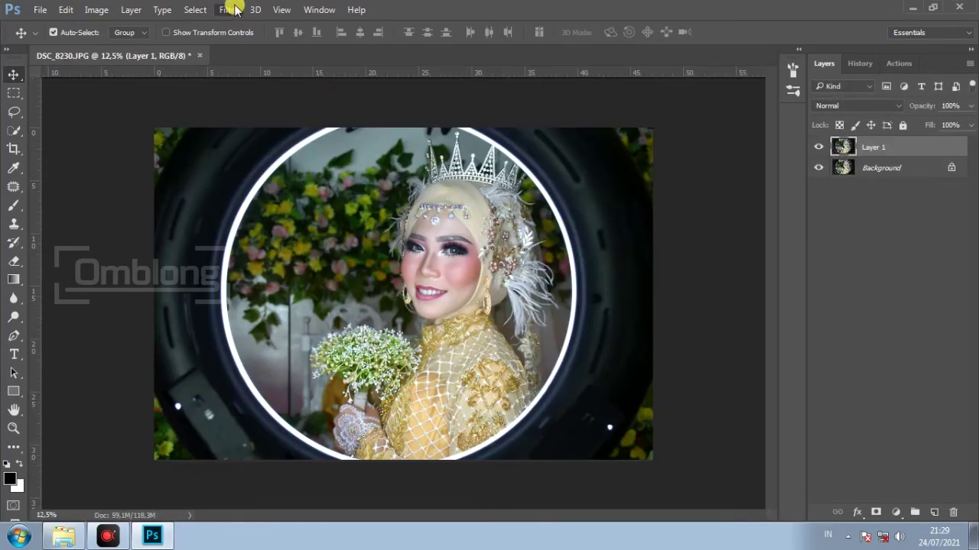
Launch the Imagenomic Portraiture filter on Layer 1
click(234, 9)
mouse_move(379, 315)
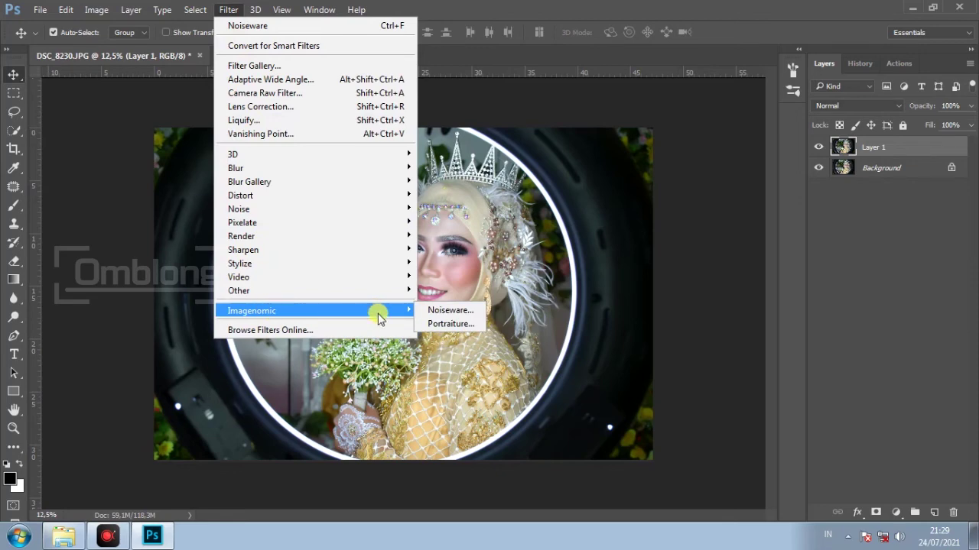
click(458, 324)
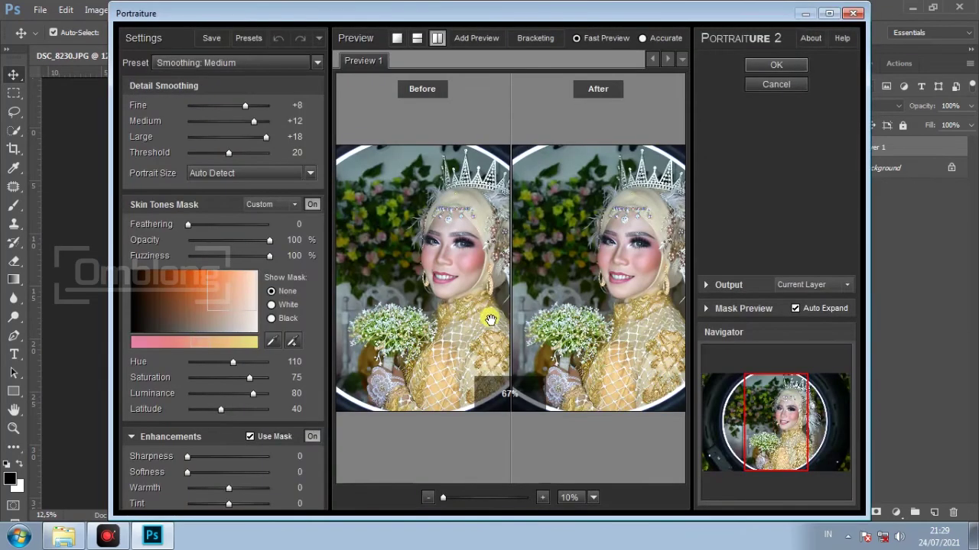
Apply the Smoothing: High preset at 25% preview and ready the Skin Tones Mask eyedropper
click(540, 498)
drag(573, 437, 519, 429)
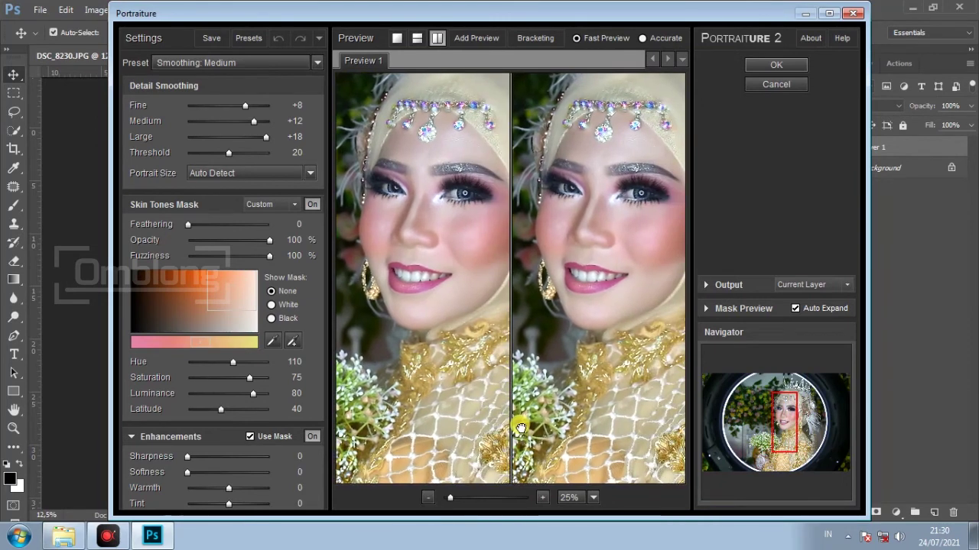
click(309, 63)
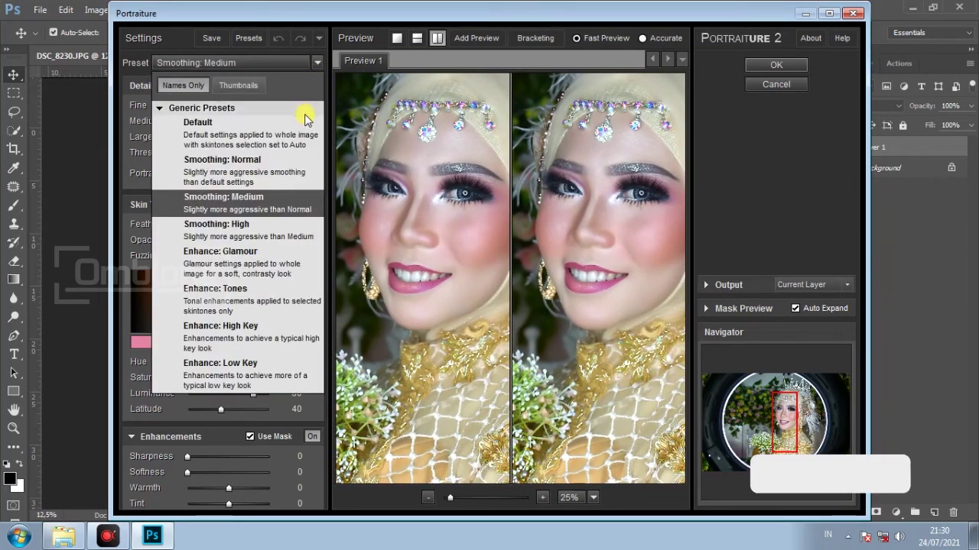
click(288, 238)
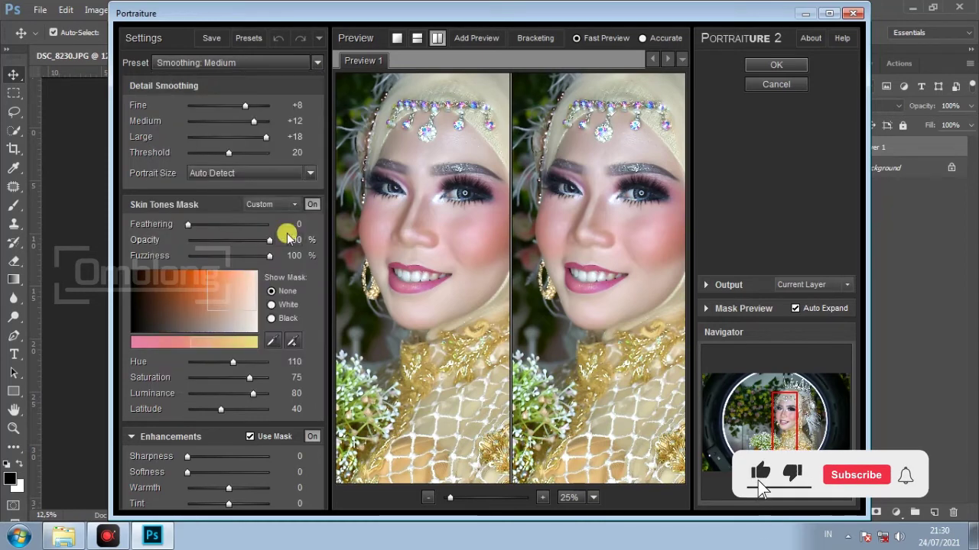
click(315, 62)
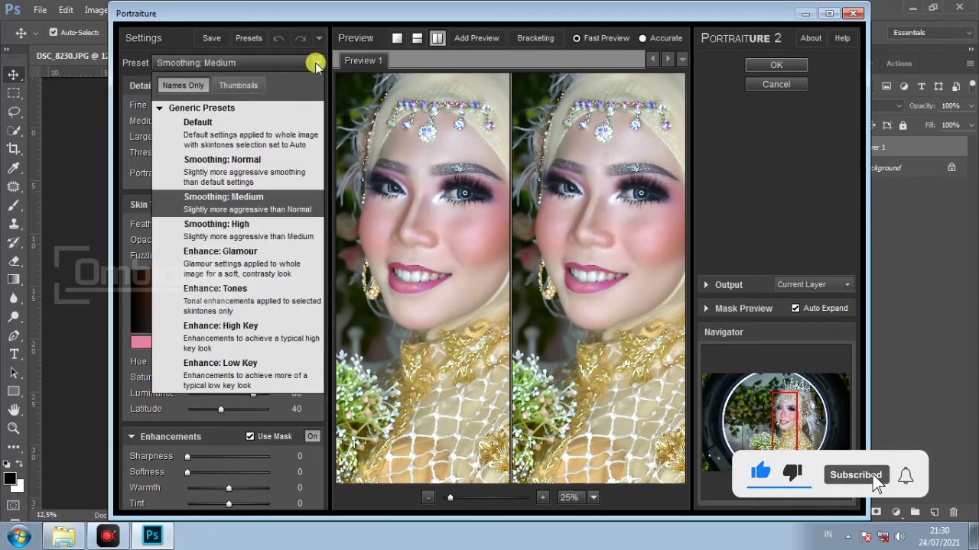
click(247, 225)
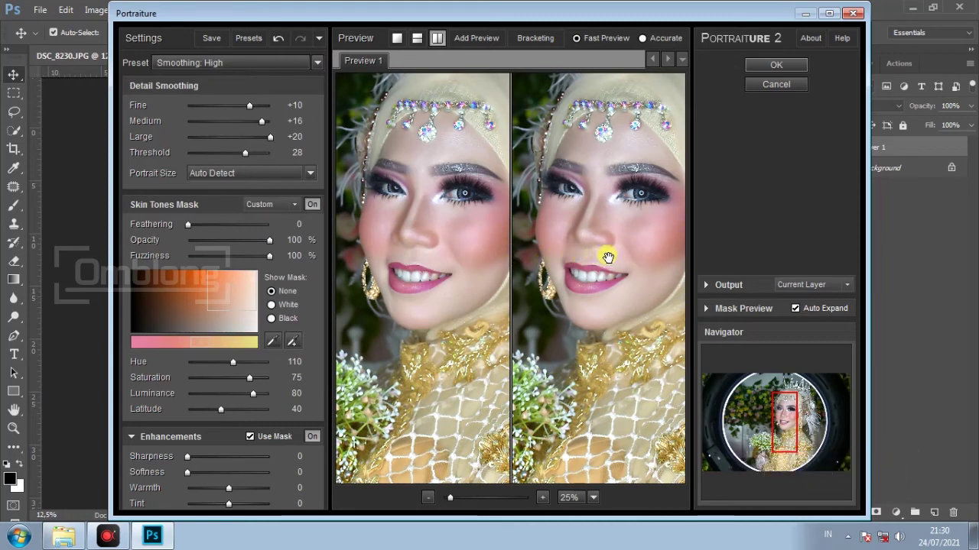
drag(613, 253, 619, 254)
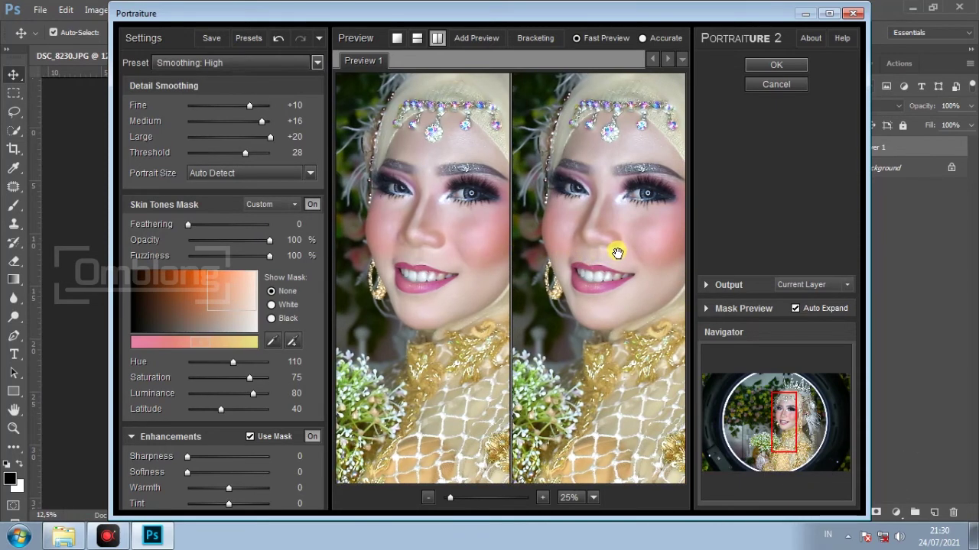
click(278, 341)
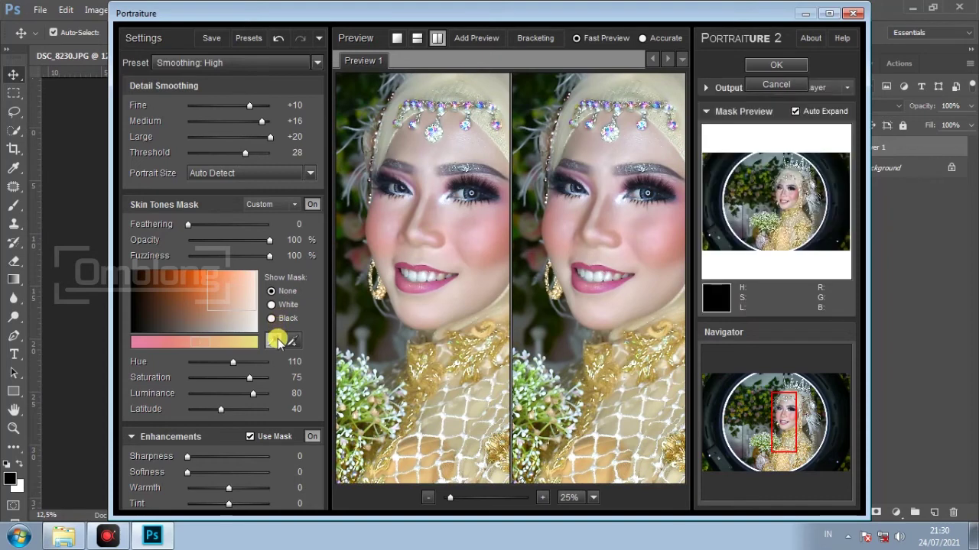
Sample the bride's cheek for the skin mask, check at 50% preview, and apply the smoothing
click(477, 236)
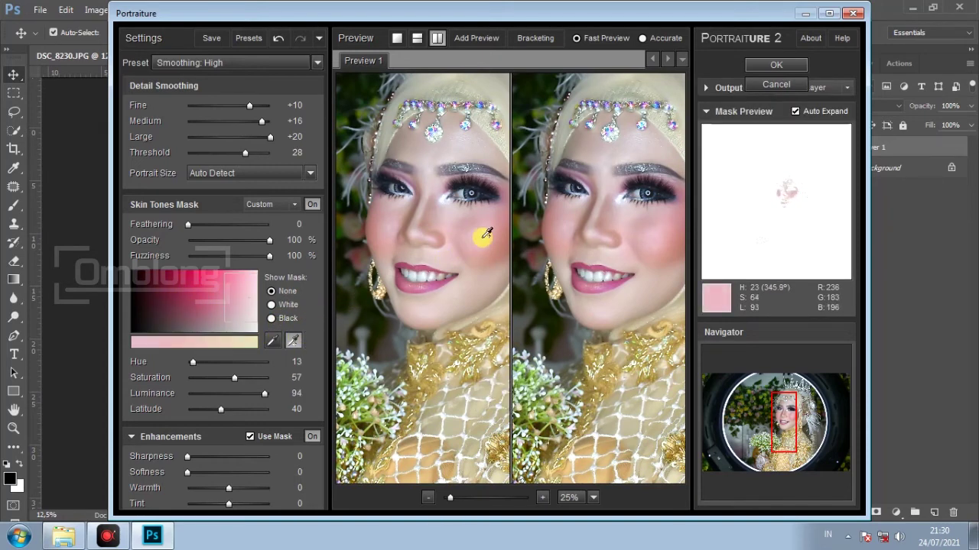
drag(617, 247, 589, 247)
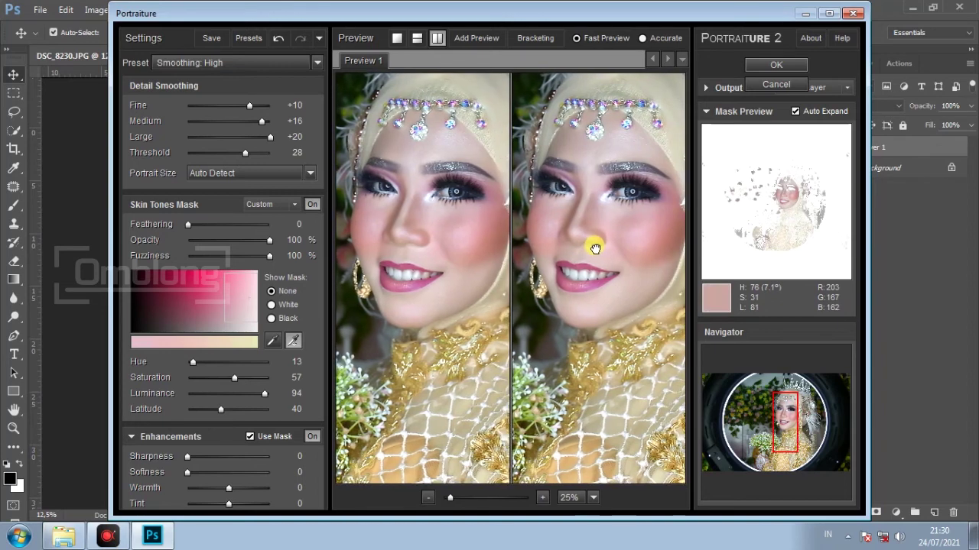
click(542, 498)
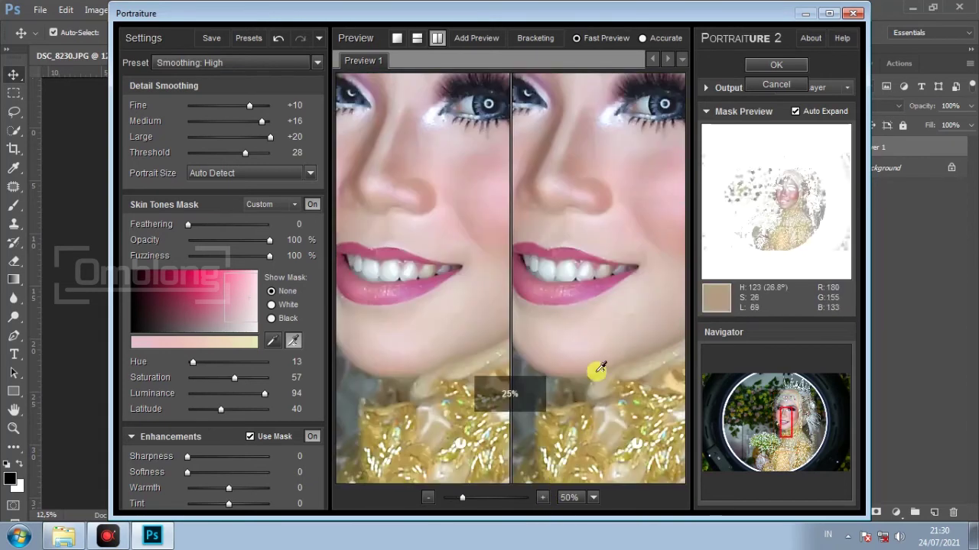
drag(589, 234, 581, 284)
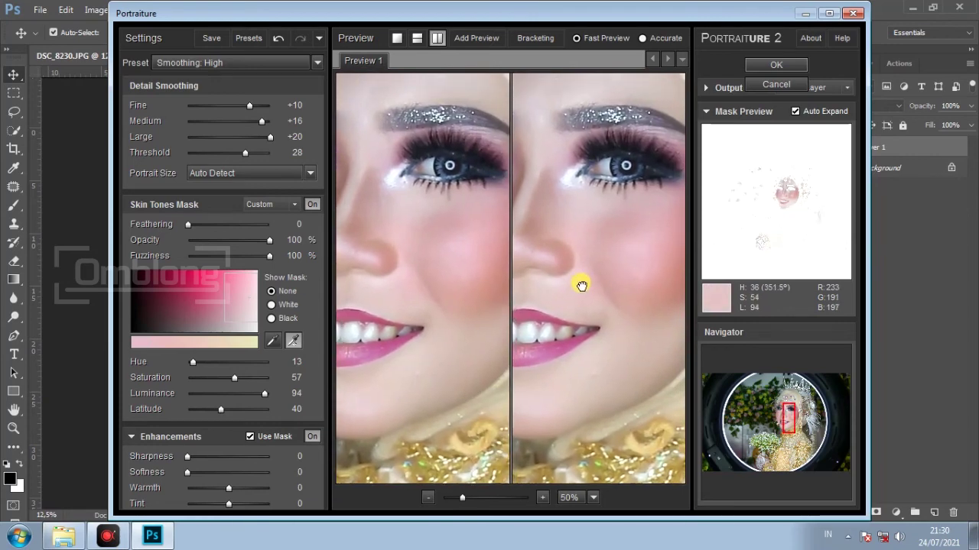
click(774, 64)
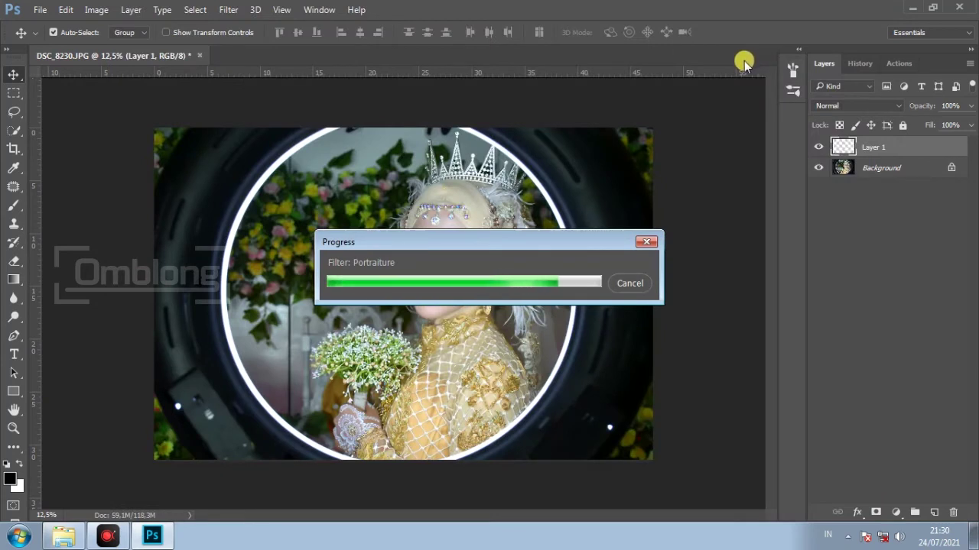
Zoom the bride's face to 50% and toggle Layer 1's visibility to compare before and after
click(15, 434)
click(471, 268)
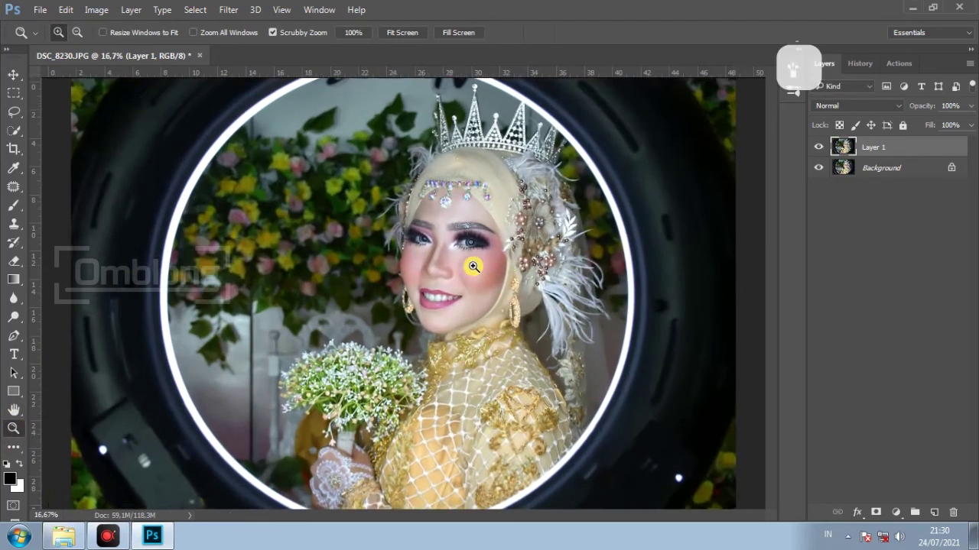
click(474, 269)
click(473, 269)
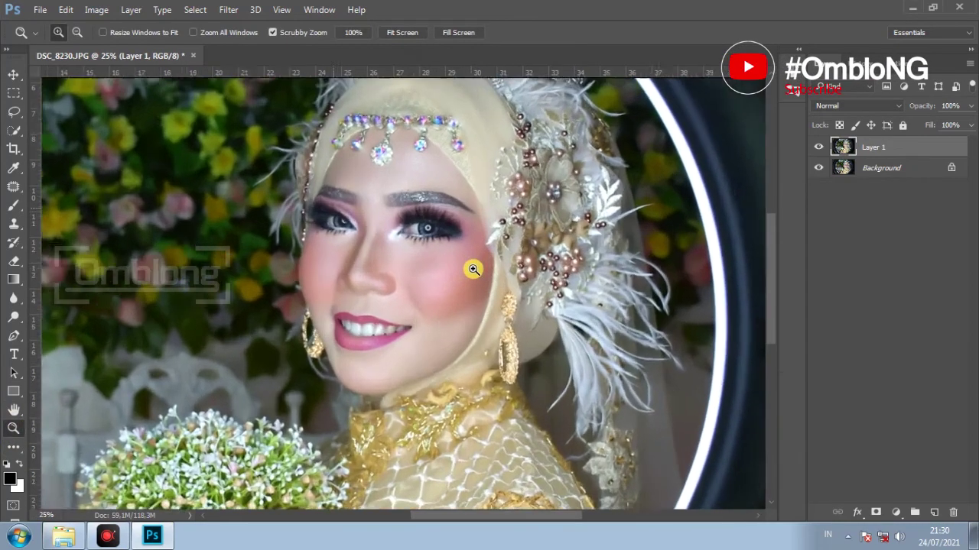
click(474, 269)
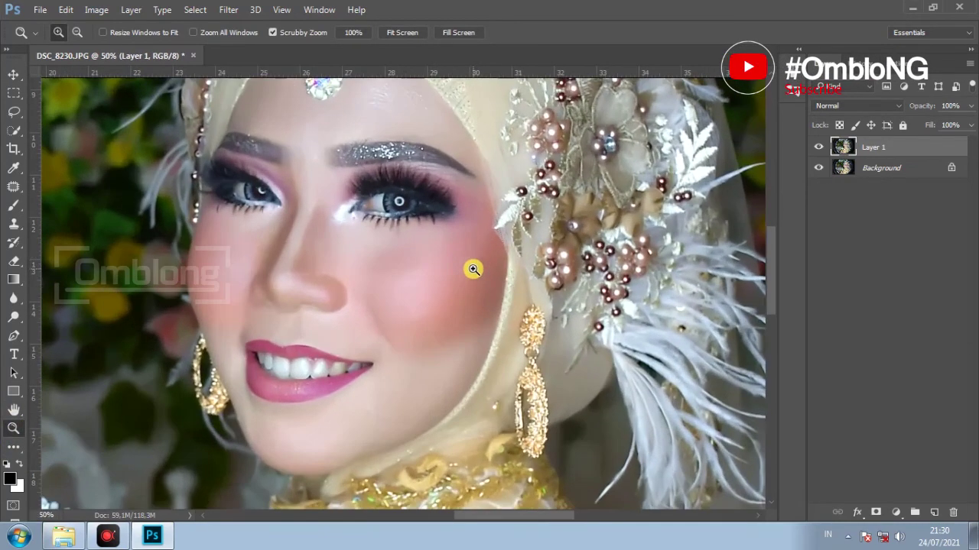
click(819, 147)
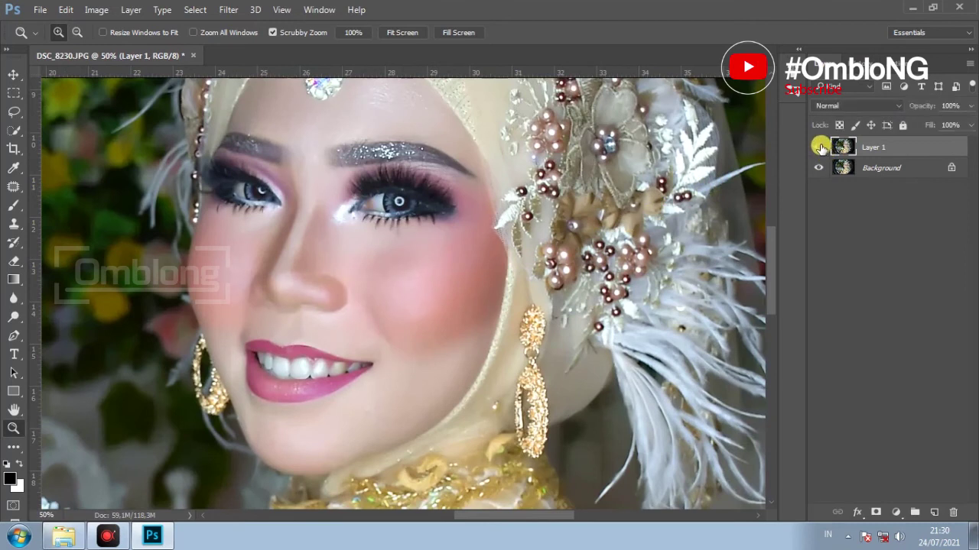